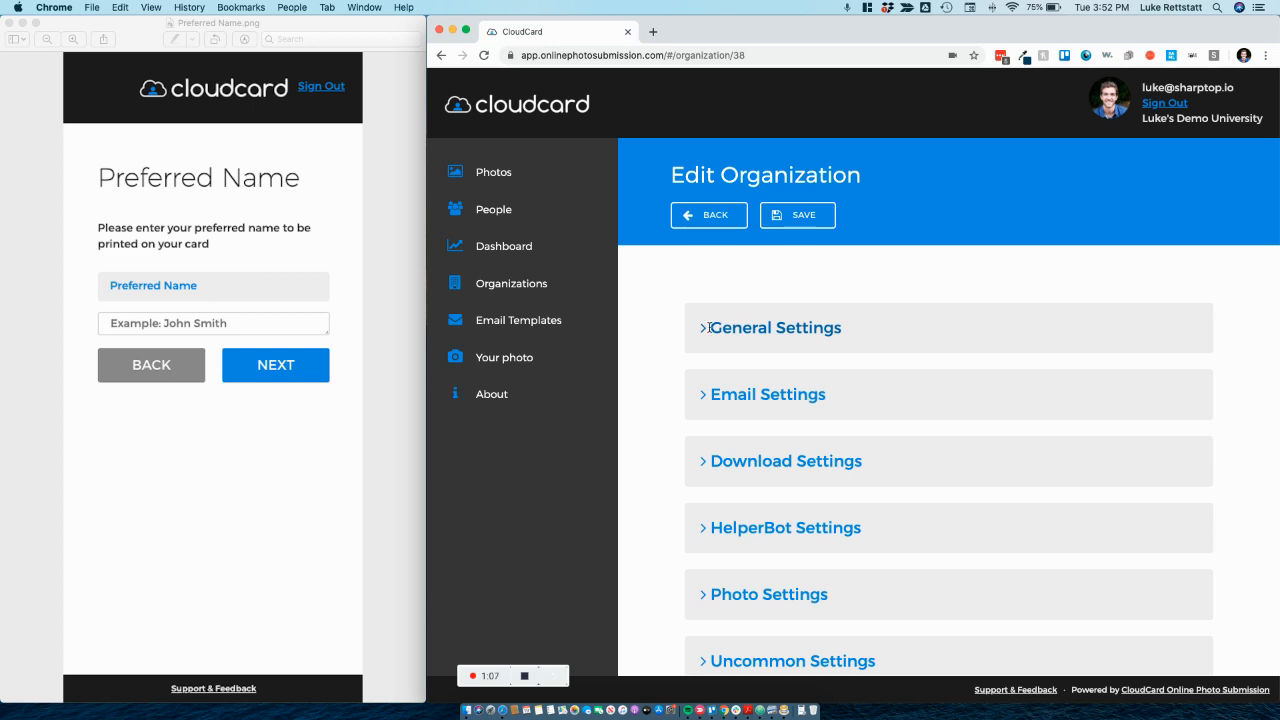
# Step: Open the Preferred Name custom field from the organization's General Settings
pyautogui.click(708, 327)
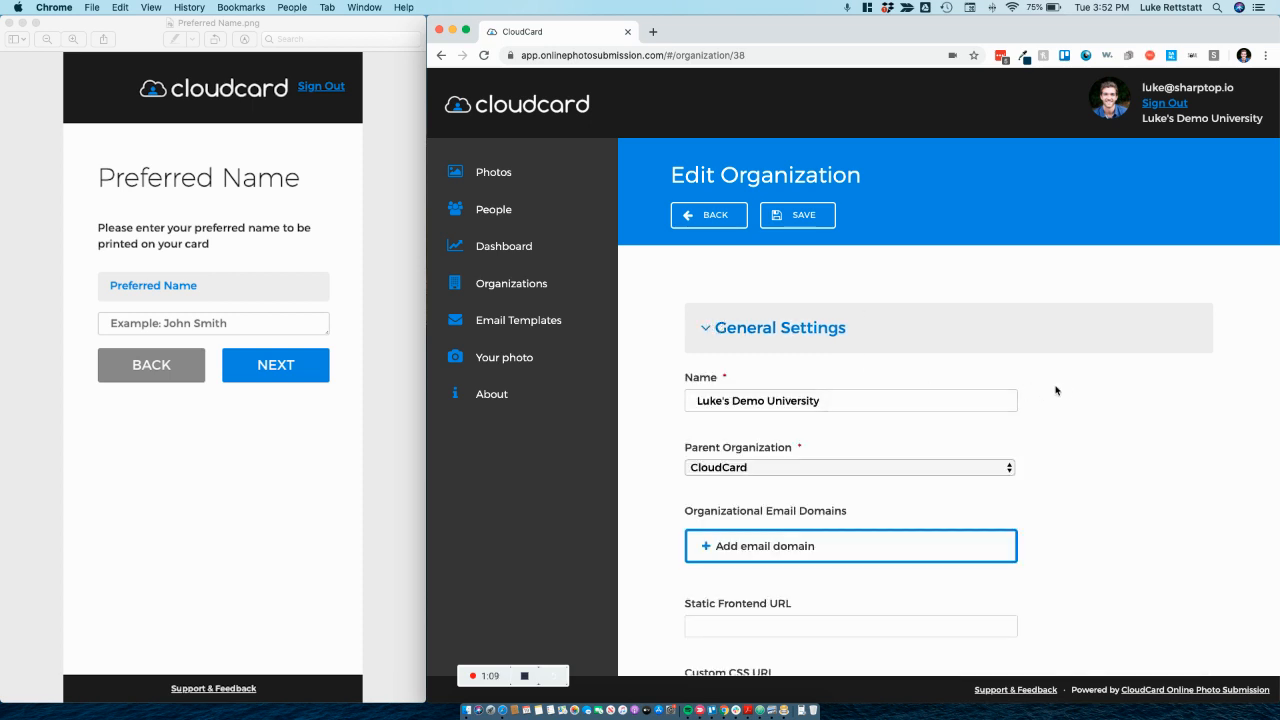
pyautogui.scroll(-10, 1139, 418)
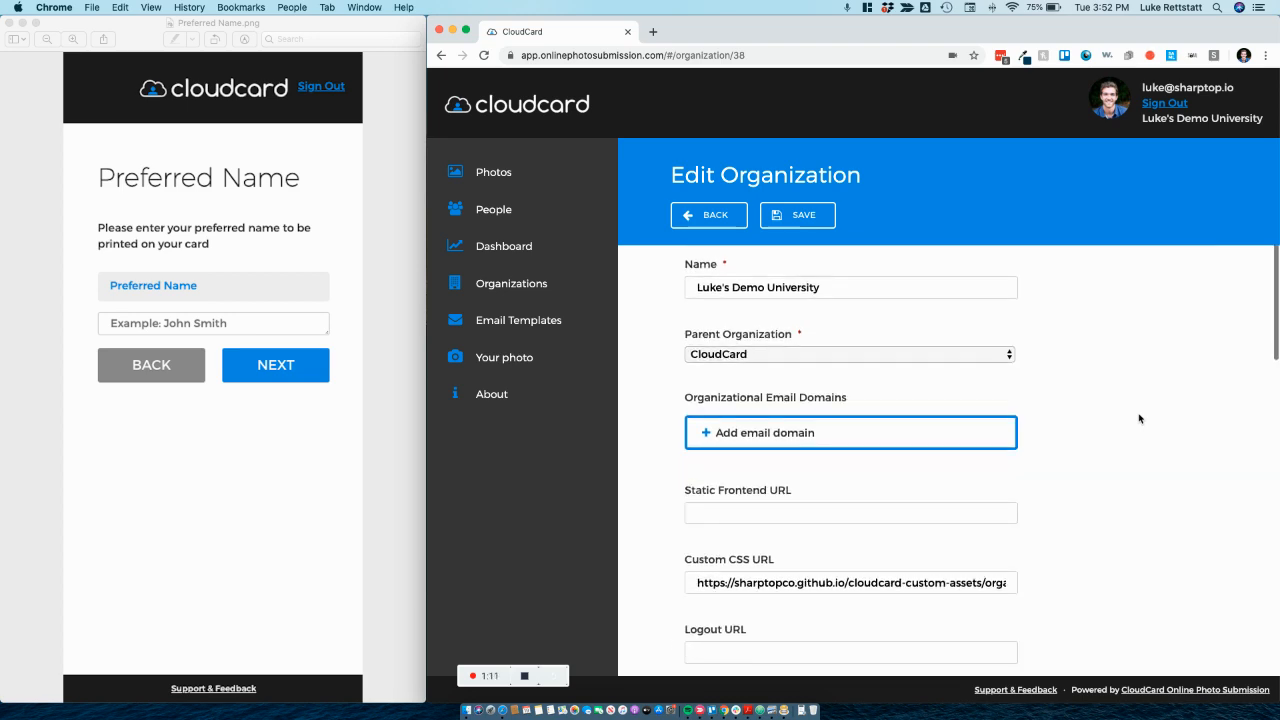
pyautogui.scroll(-3, 1139, 418)
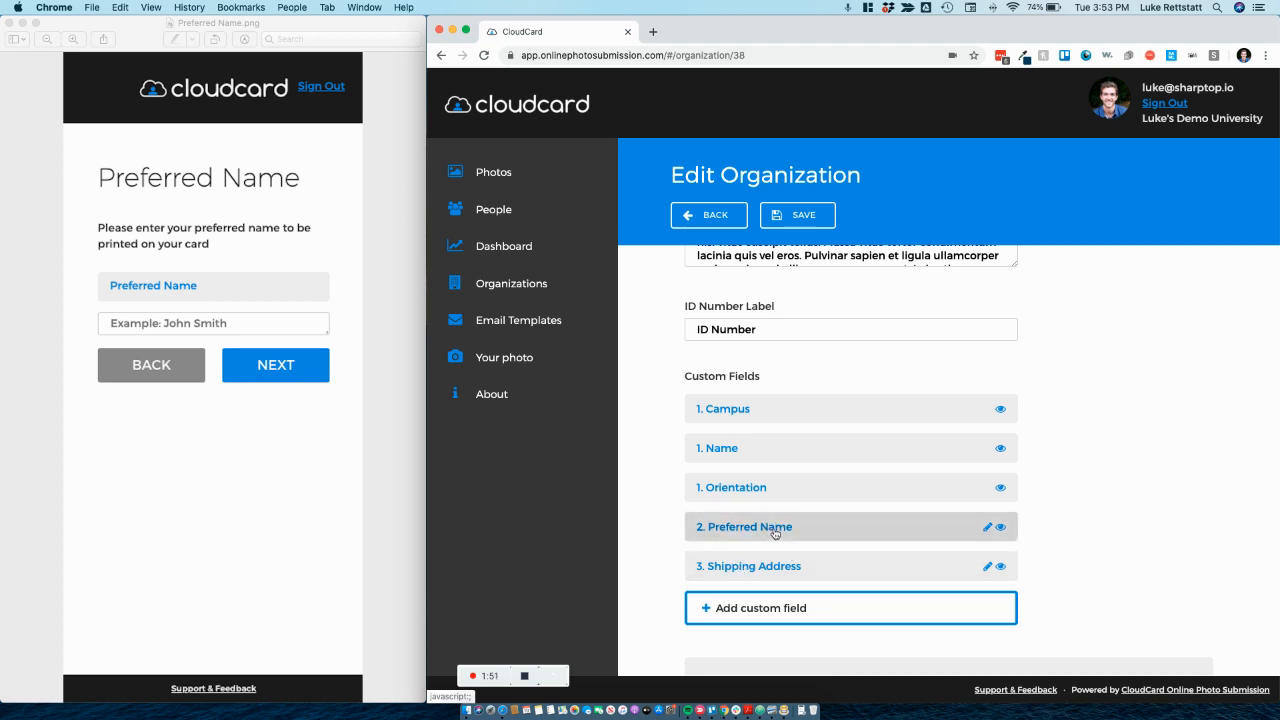
pyautogui.click(938, 527)
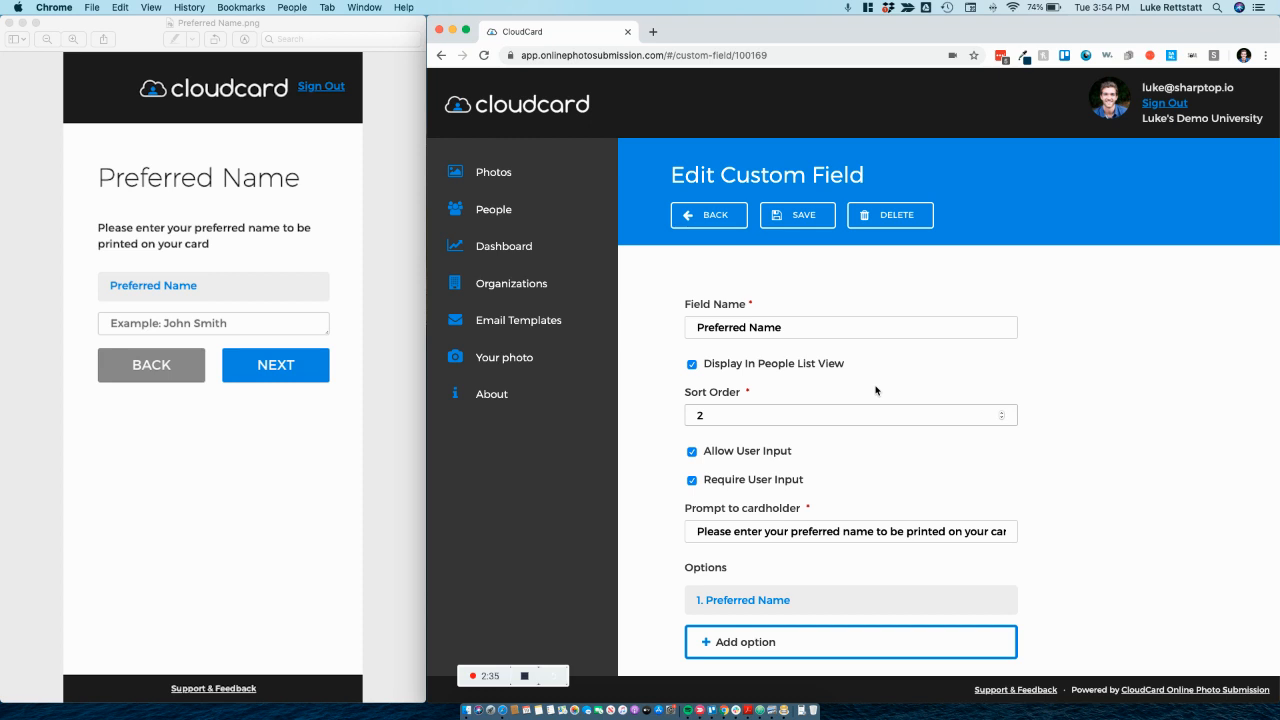
# Step: Review the Preferred Name field's name, list view display, sort order, user input settings and prompt against the cardholder preview image
pyautogui.moveTo(789, 325); pyautogui.dragTo(692, 318)
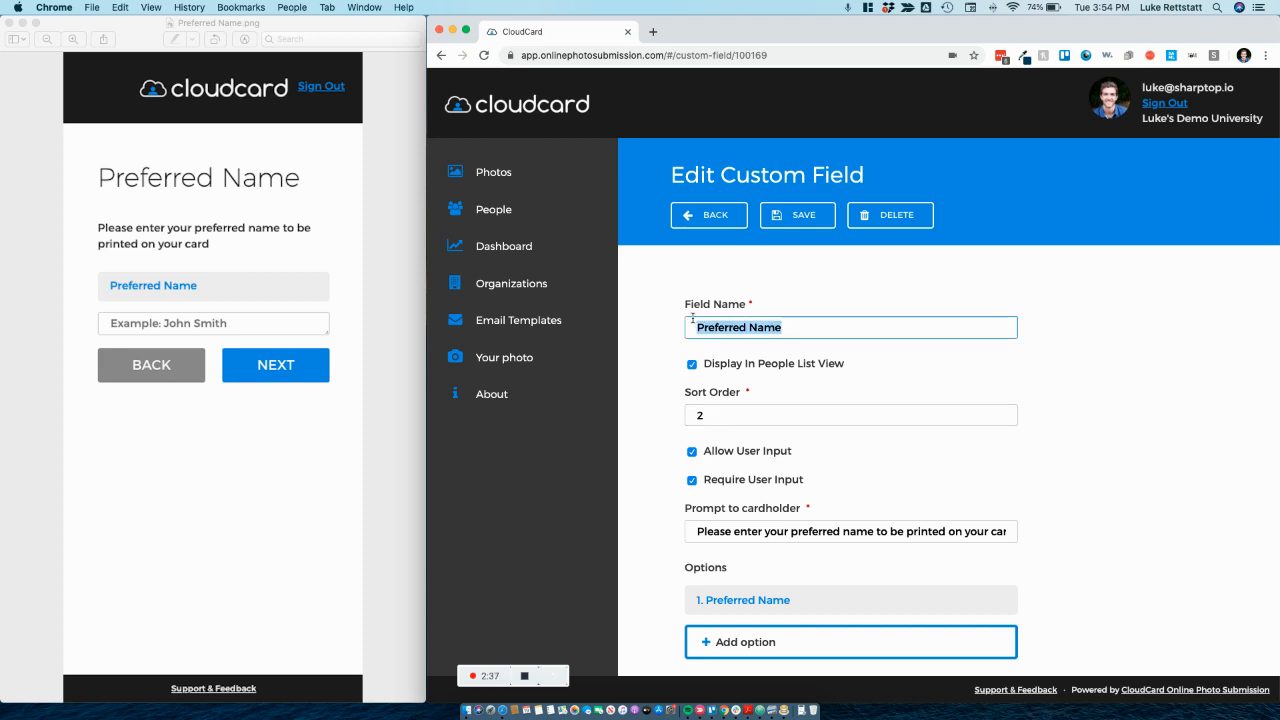
pyautogui.click(295, 175)
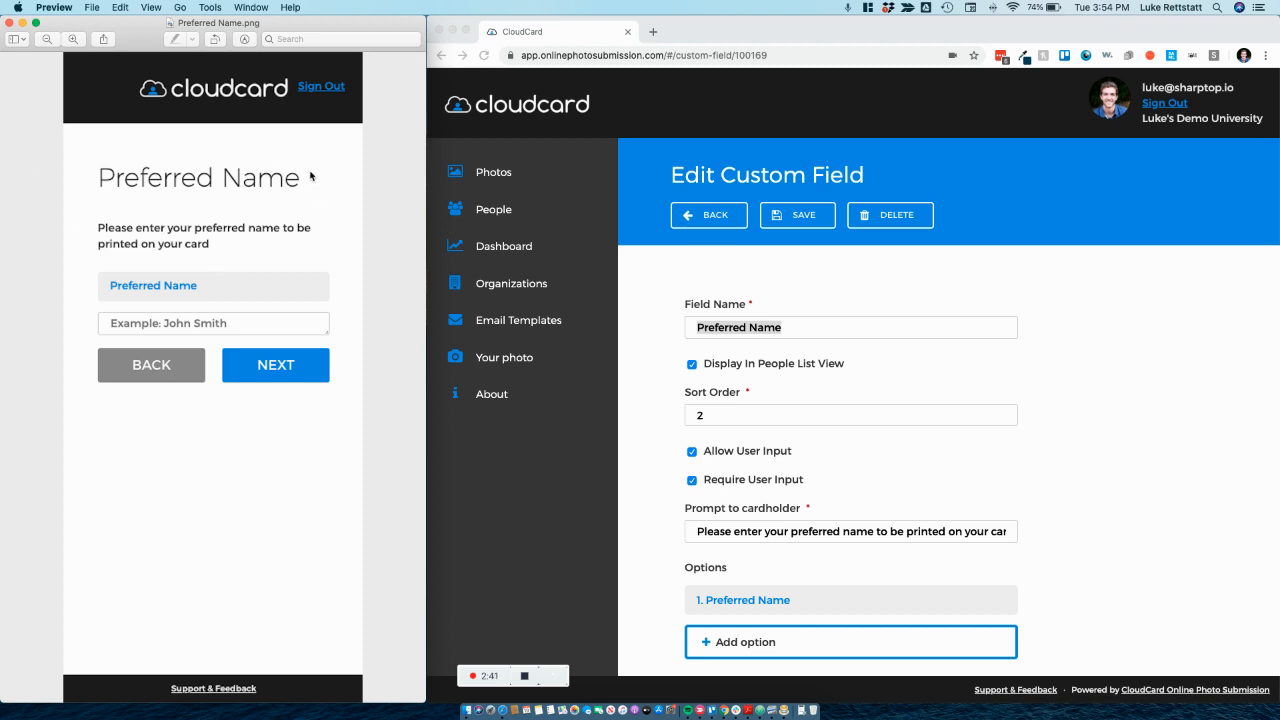
pyautogui.scroll(-1, 823, 378)
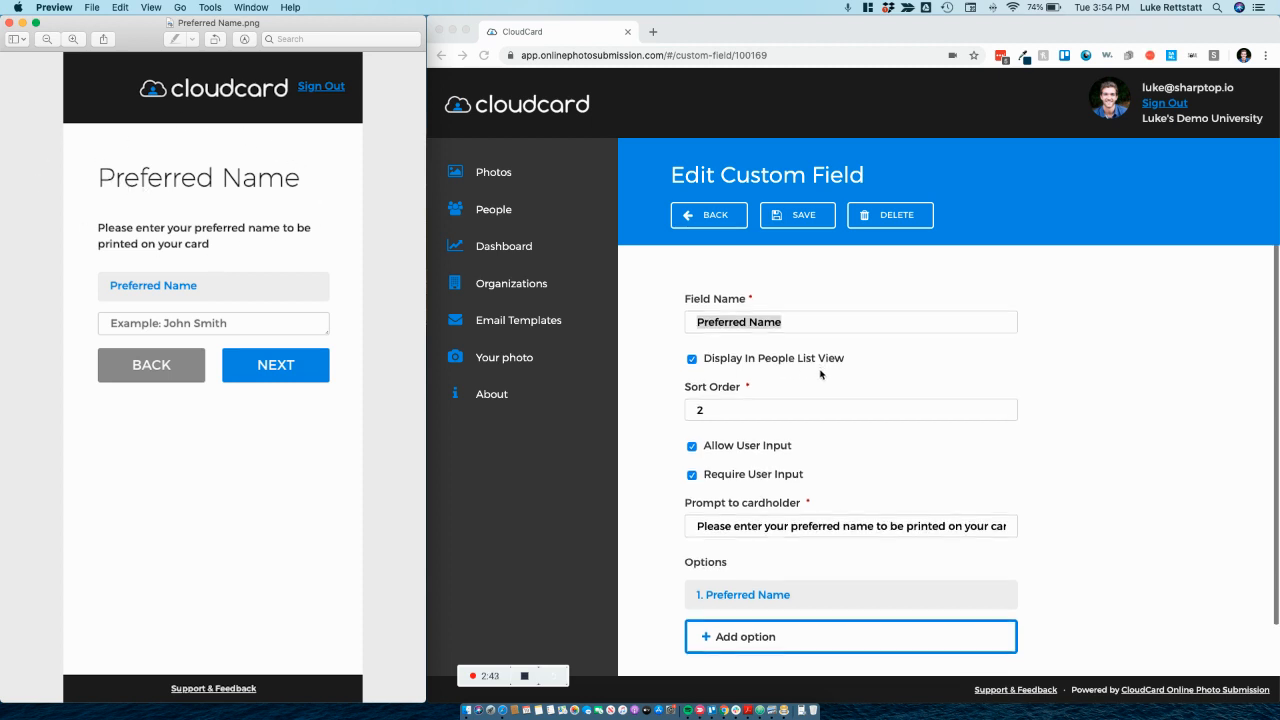
pyautogui.click(781, 407)
pyautogui.click(732, 407)
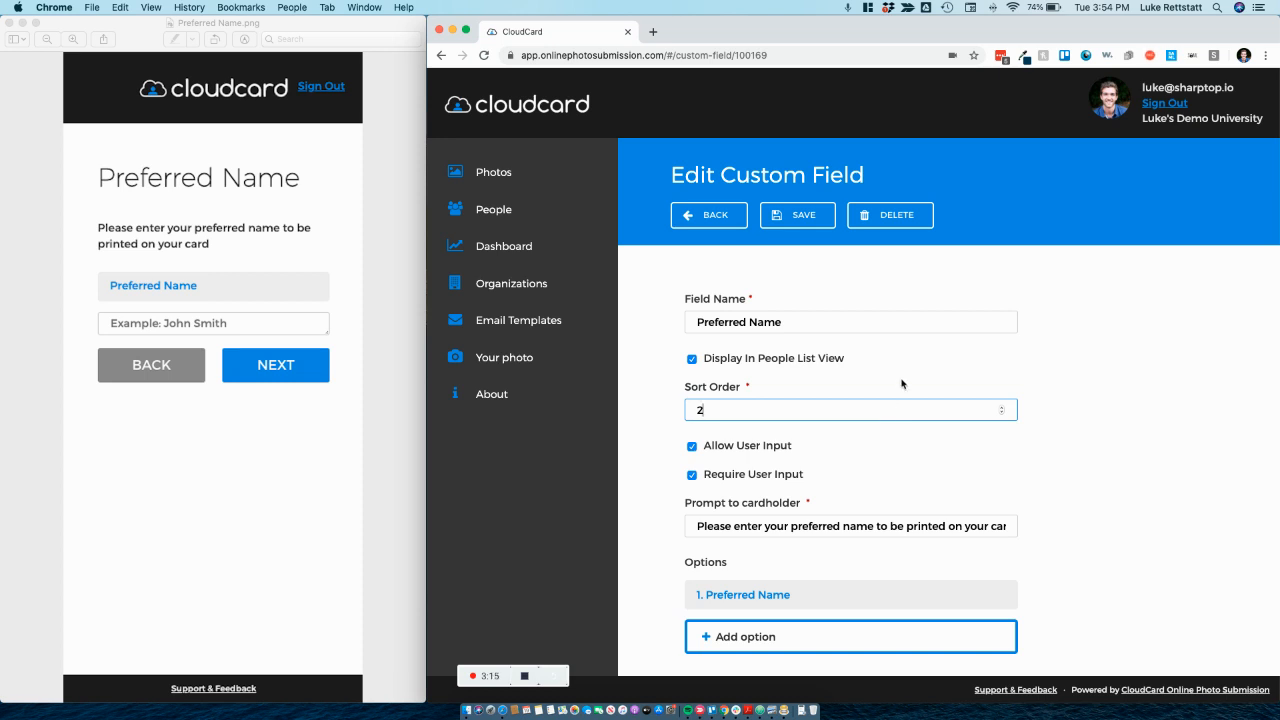
pyautogui.scroll(-1, 899, 447)
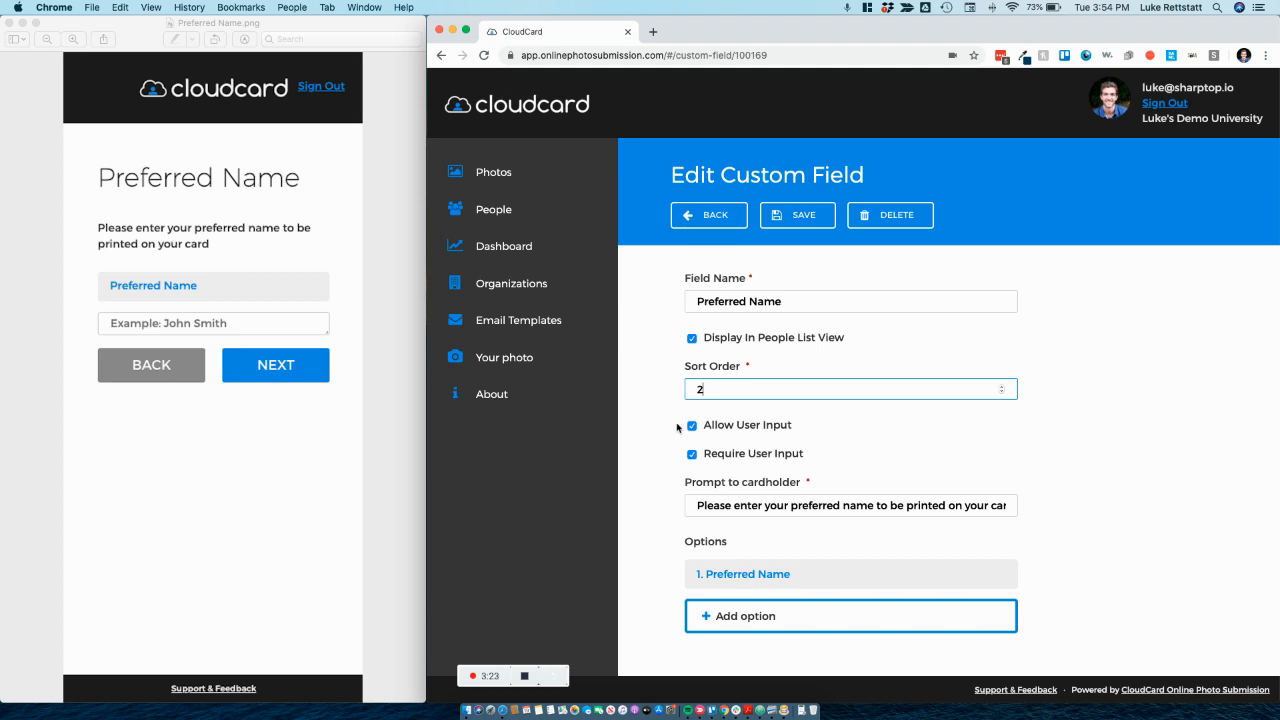
pyautogui.scroll(-1, 800, 434)
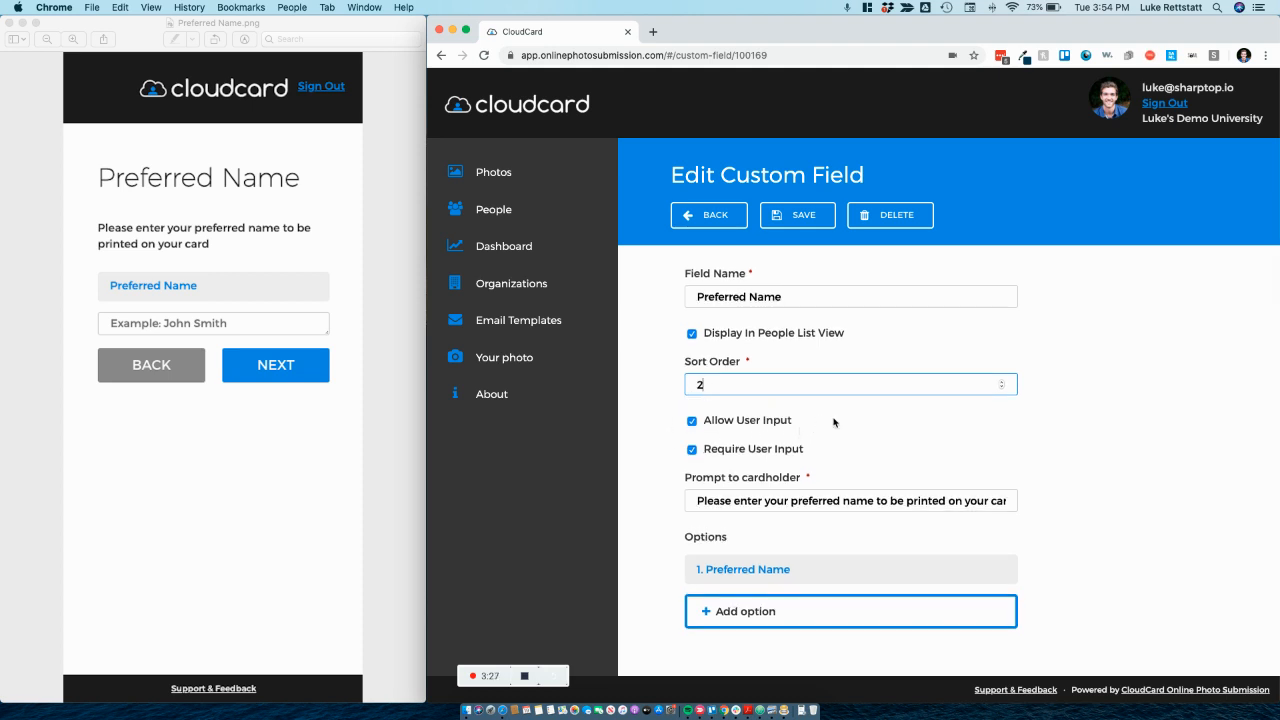
pyautogui.scroll(-3, 842, 424)
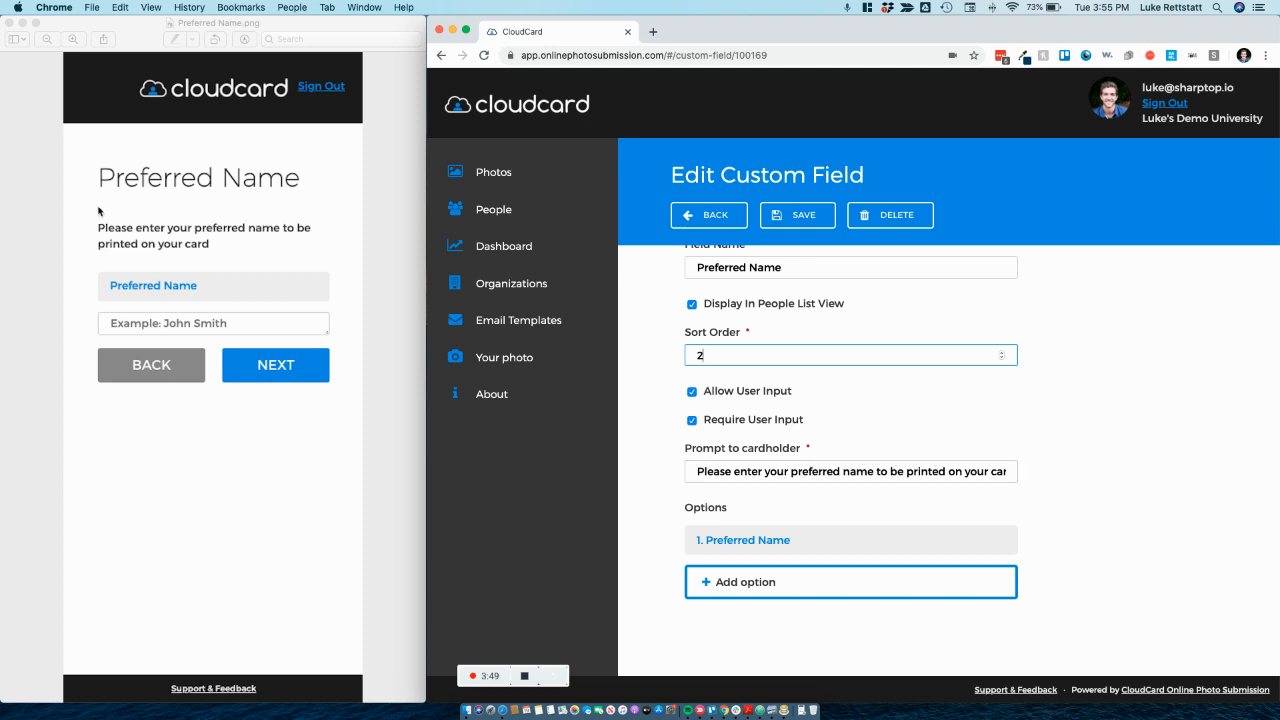
# Step: Open the field's Preferred Name option and review its cardholder description, sort order, write-in settings, placeholder and line count
pyautogui.click(782, 540)
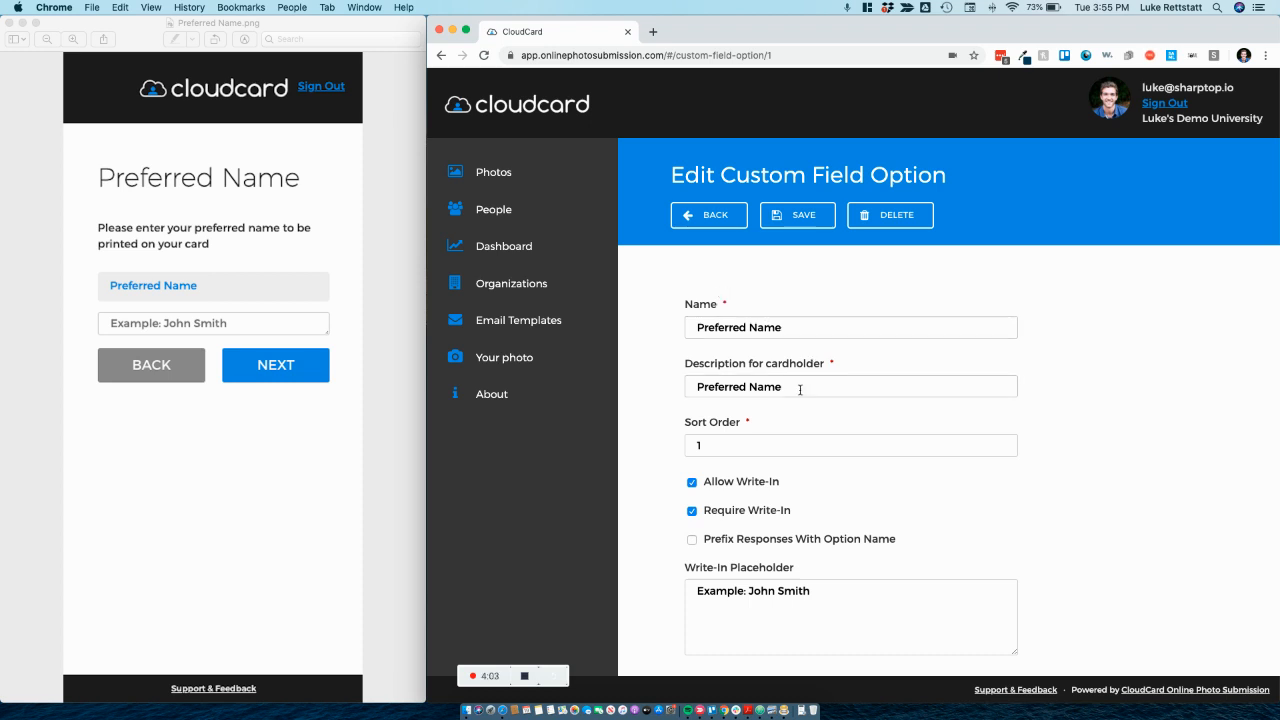
pyautogui.moveTo(797, 390); pyautogui.dragTo(683, 386)
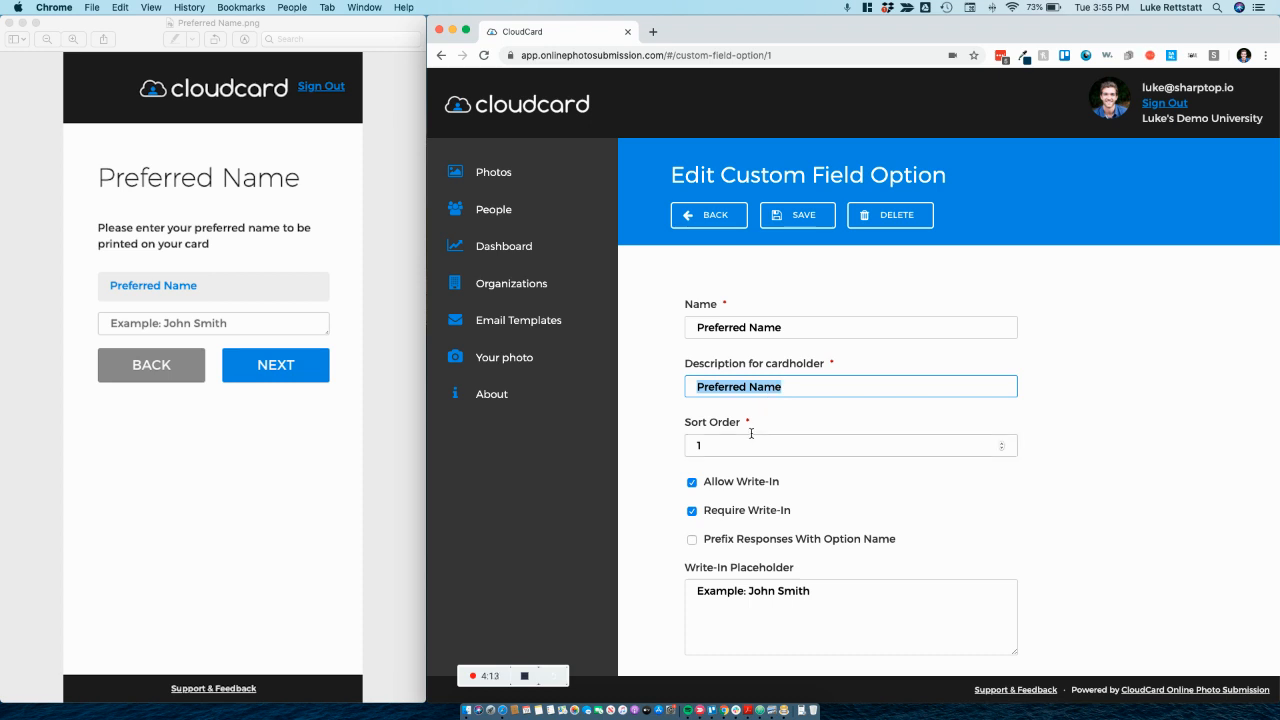
pyautogui.scroll(-1, 751, 433)
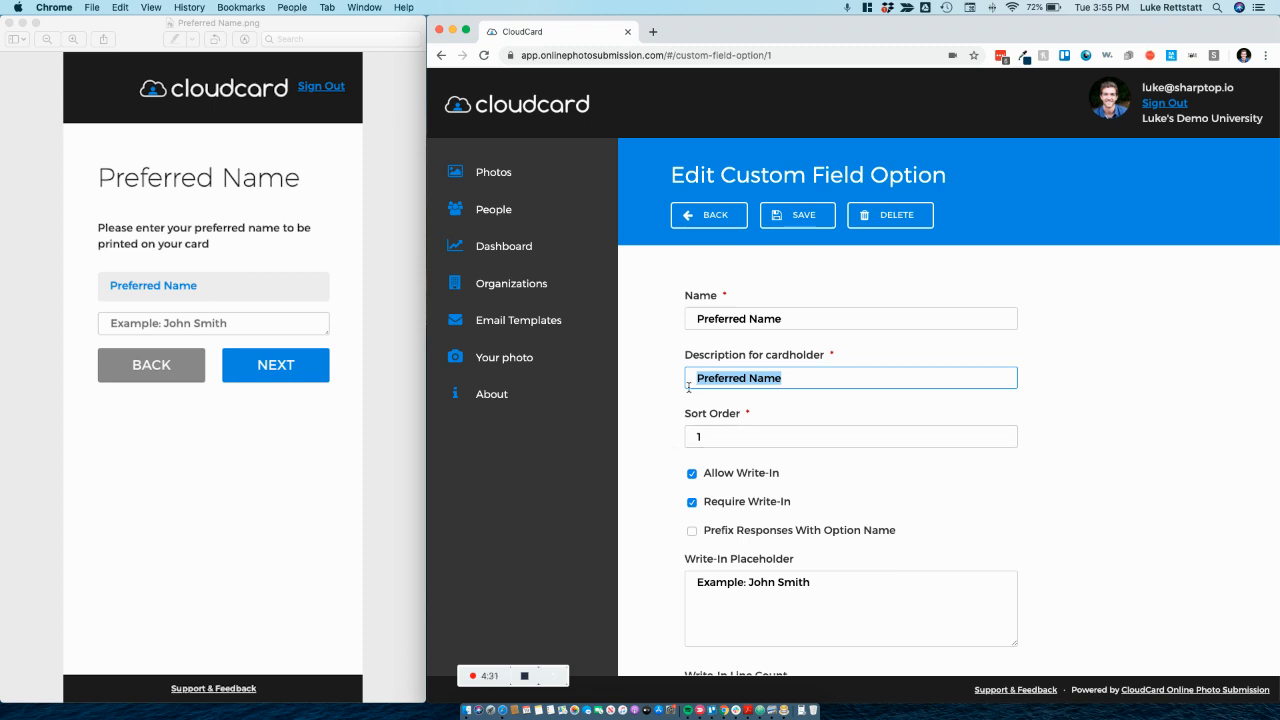
pyautogui.scroll(-1, 903, 466)
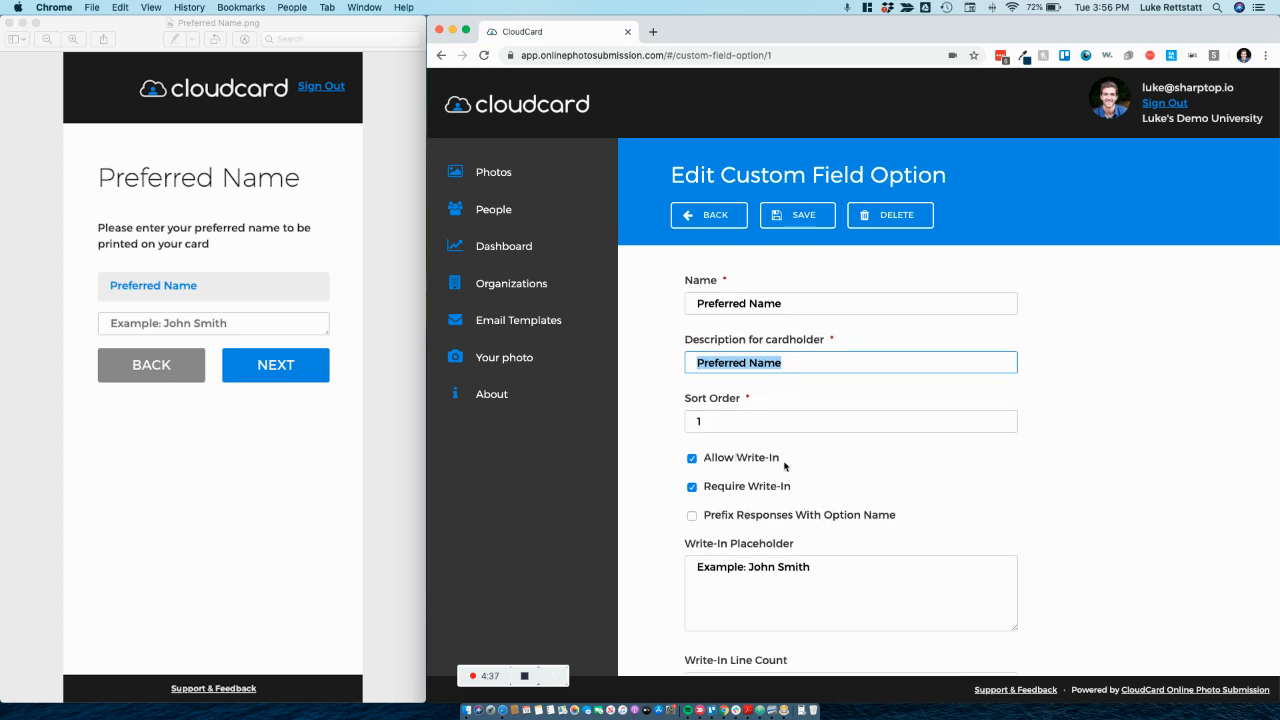
pyautogui.scroll(-1, 817, 471)
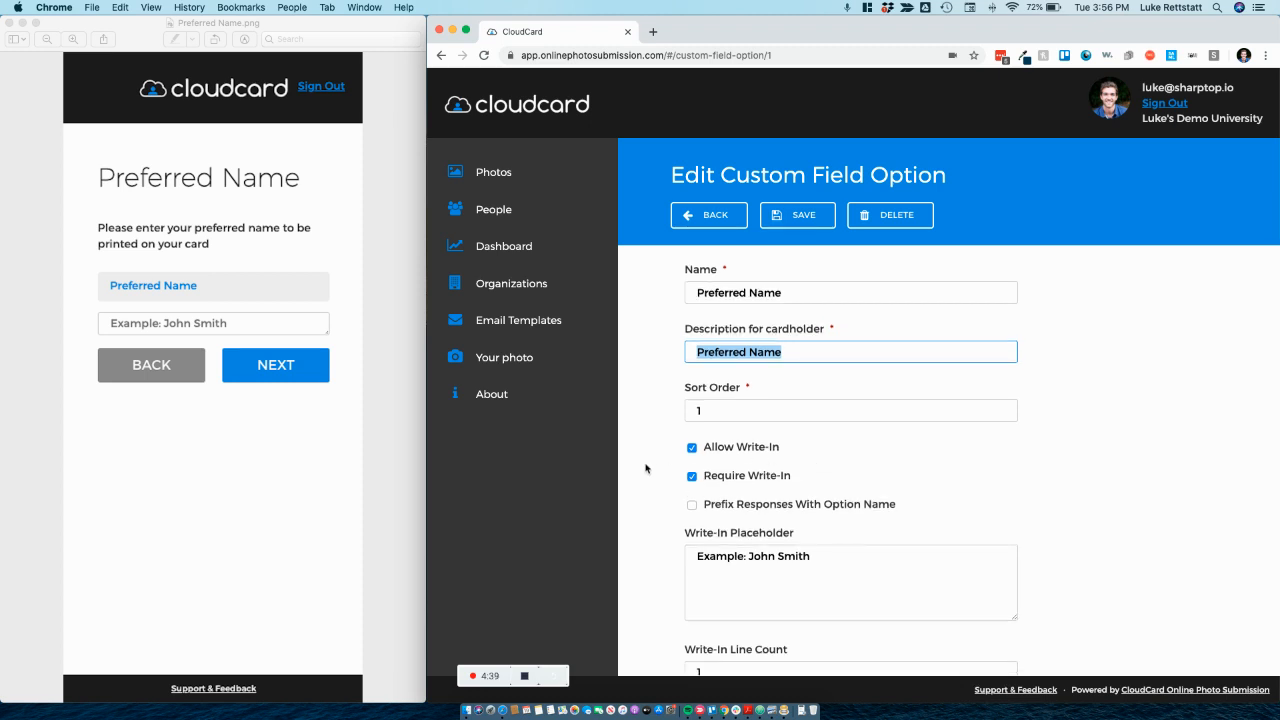
pyautogui.scroll(-3, 840, 462)
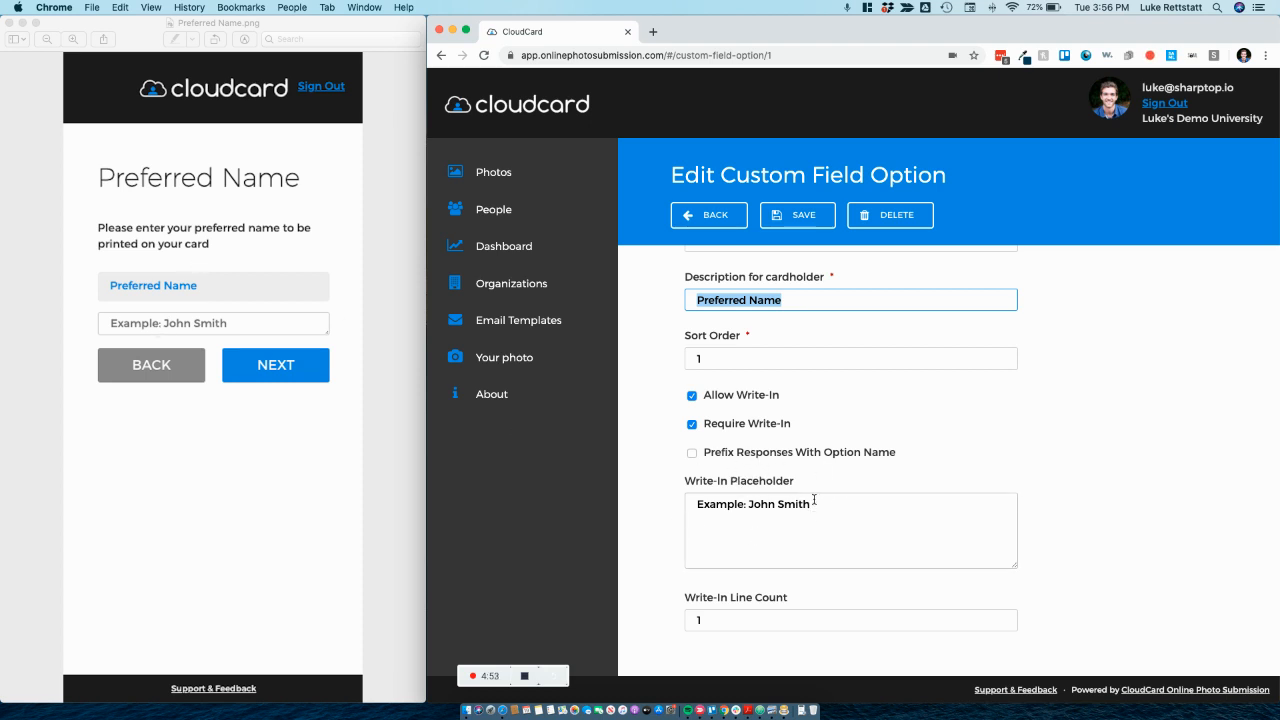
pyautogui.scroll(-1, 832, 504)
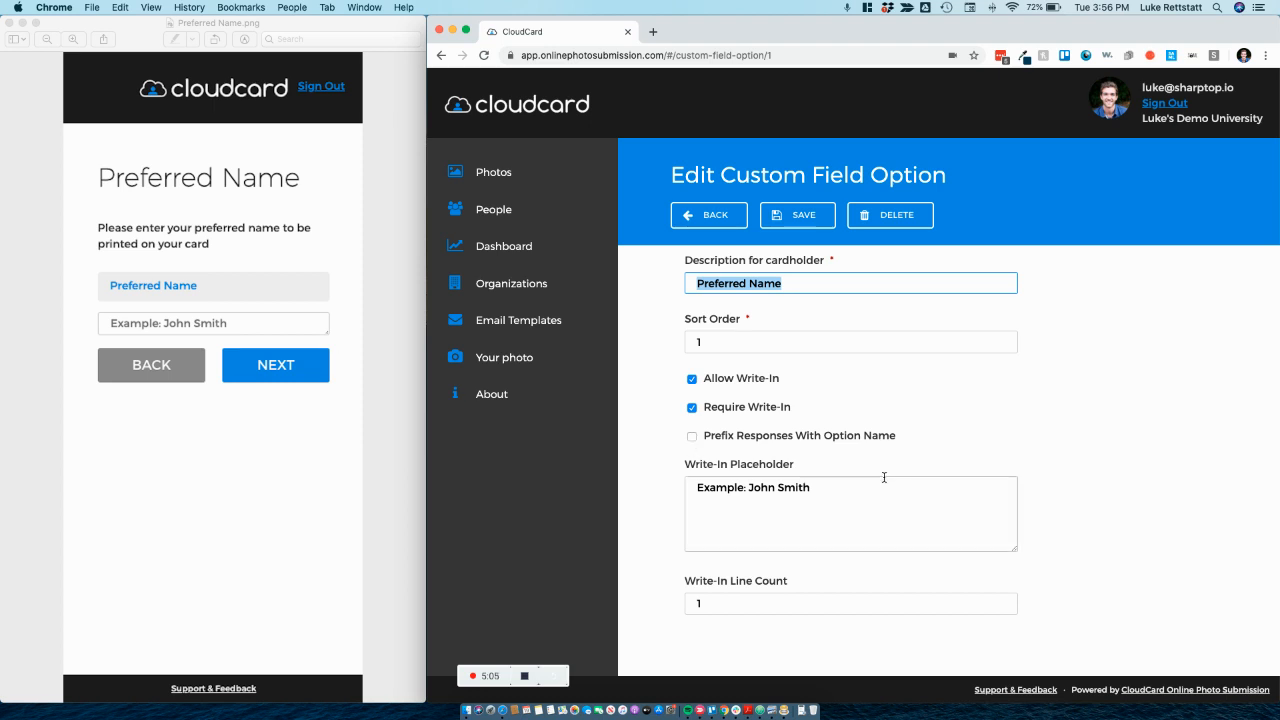
pyautogui.scroll(2, 871, 400)
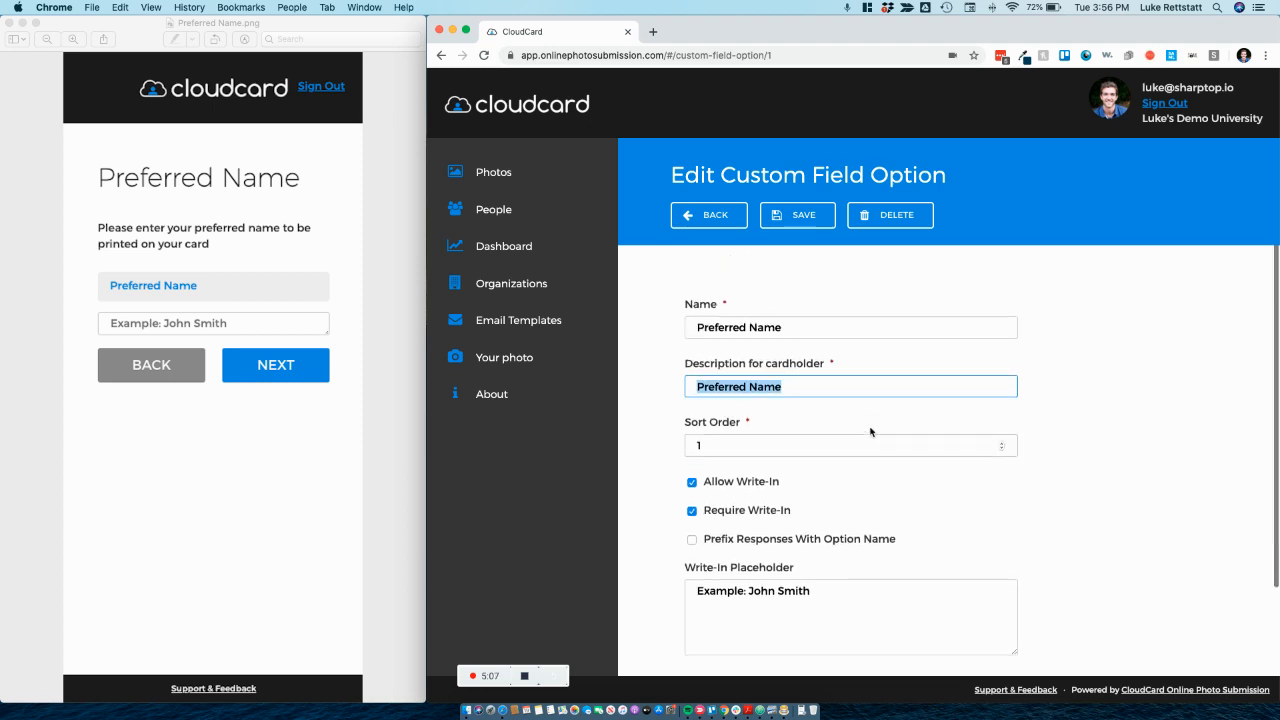
# Step: Return to the organization's General Settings and open the Shipping Address custom field
pyautogui.click(701, 220)
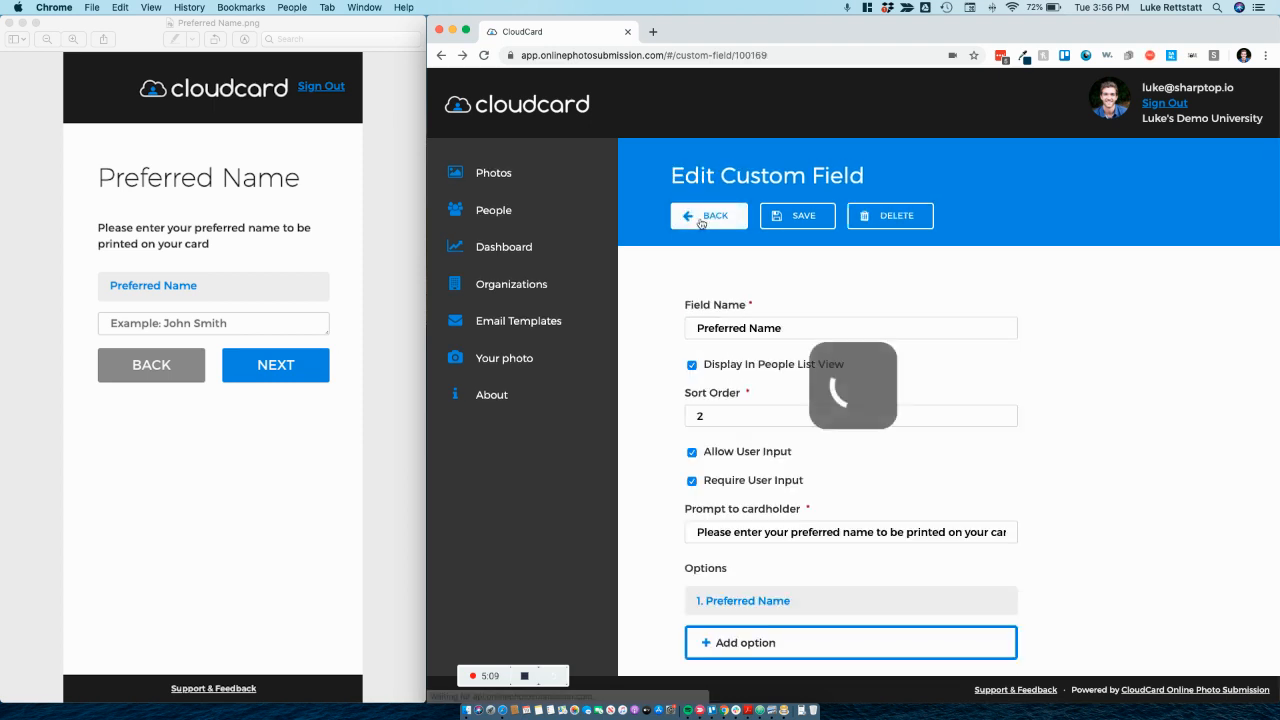
pyautogui.click(701, 222)
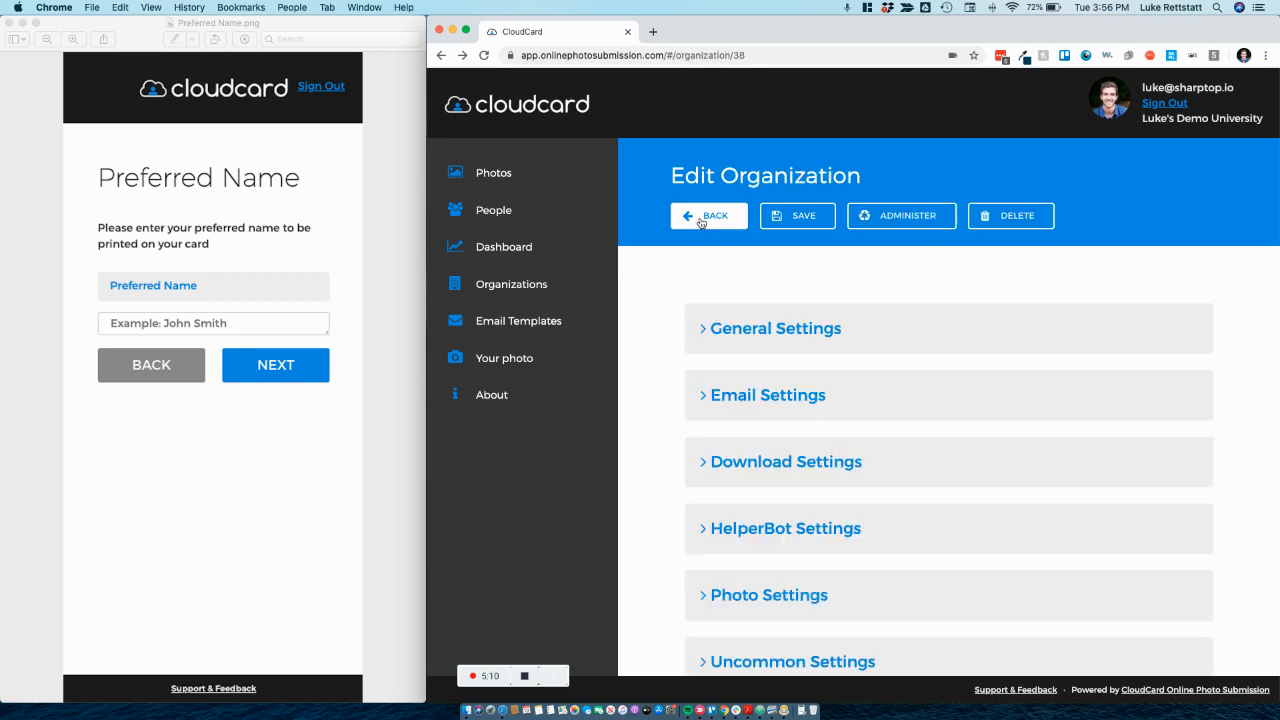
pyautogui.click(748, 329)
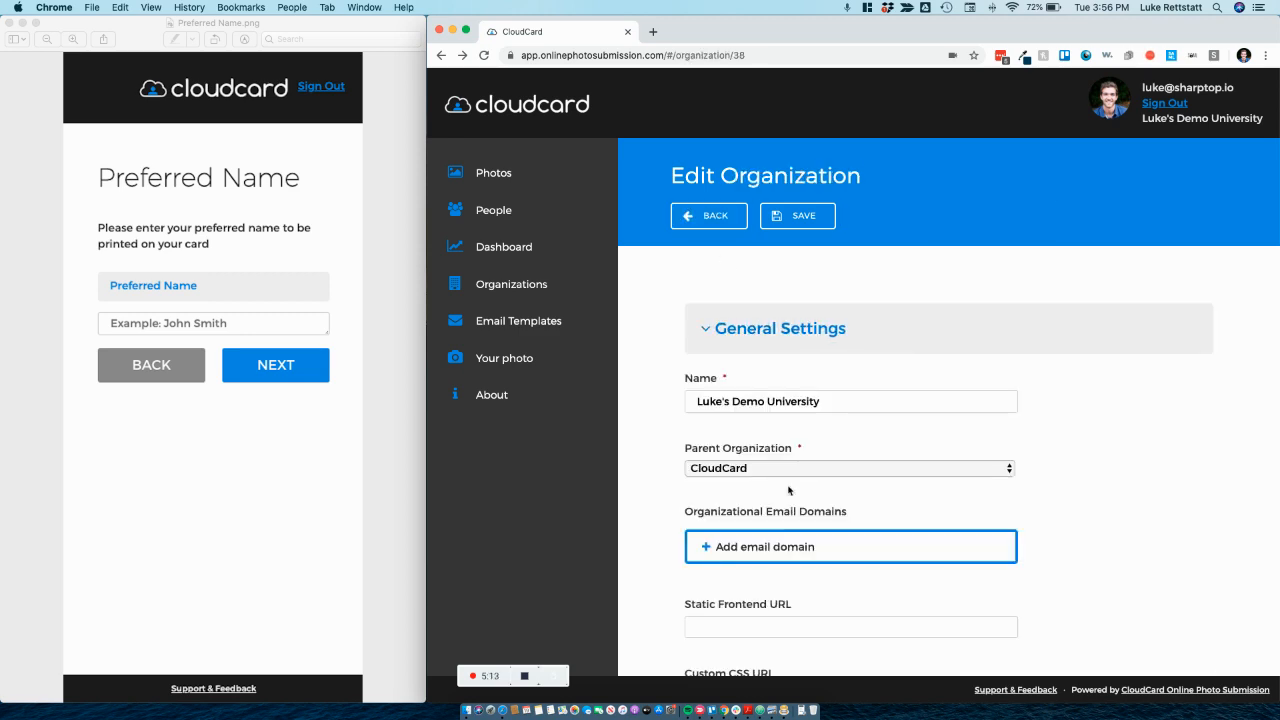
pyautogui.scroll(-5, 789, 487)
pyautogui.scroll(-5, 668, 479)
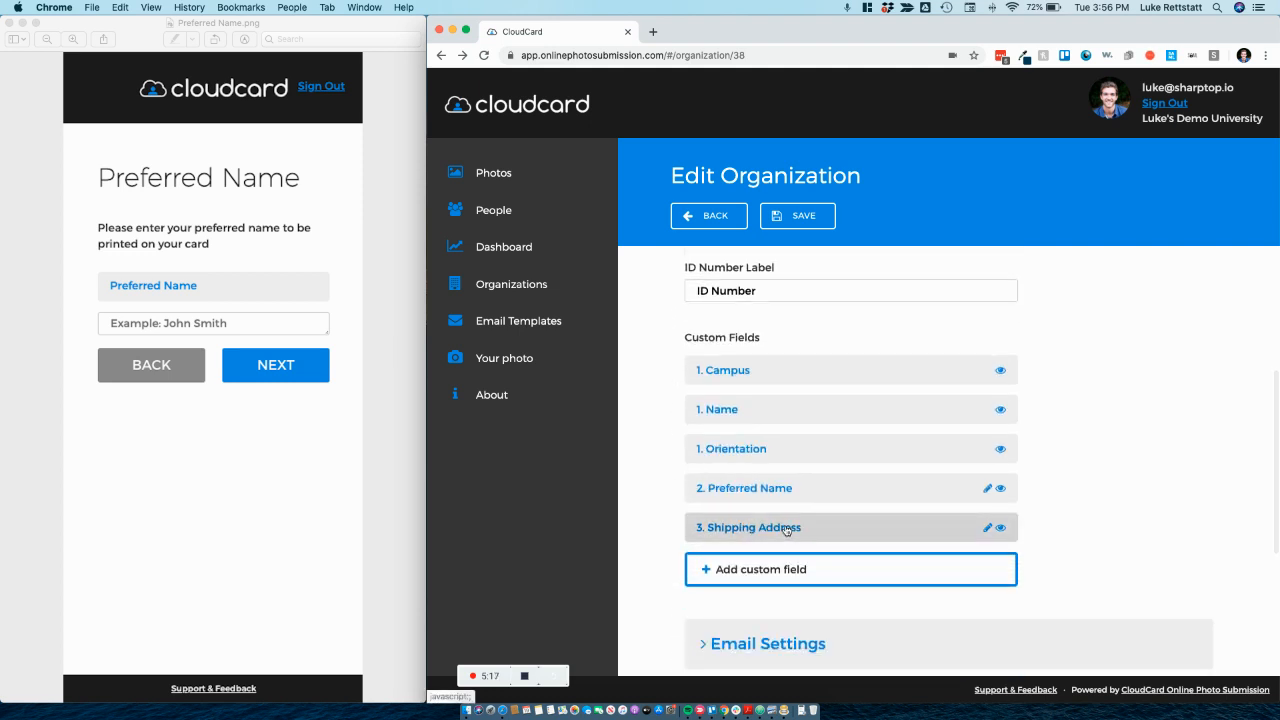
pyautogui.click(948, 529)
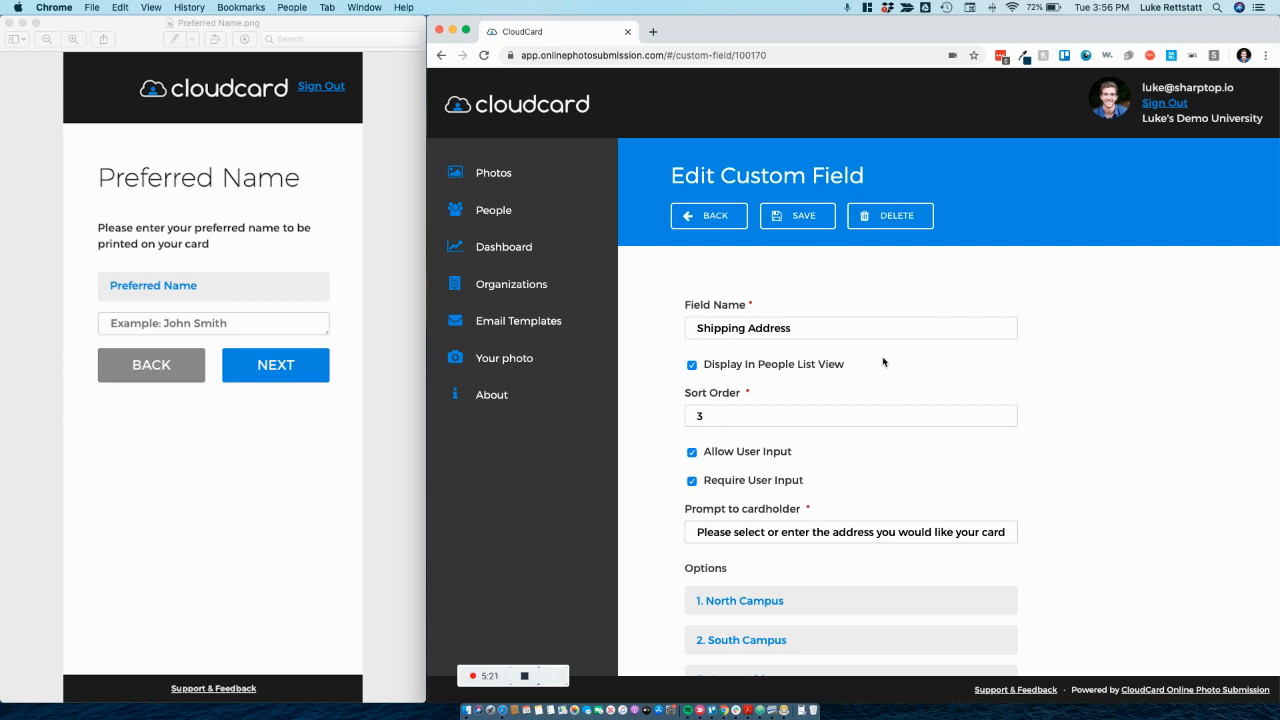
# Step: Bring up the shippingaddress.png preview image and compare it with the Shipping Address field's sort order, user input settings, prompt and options
pyautogui.click(803, 712)
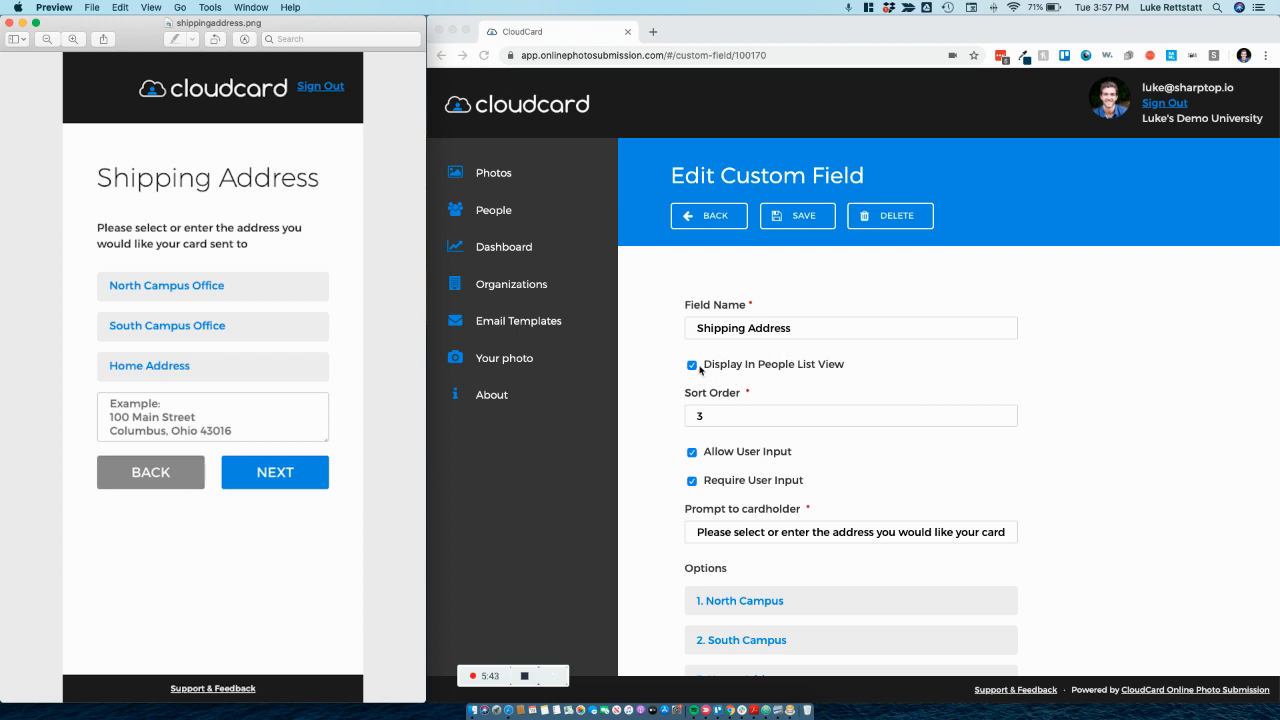
pyautogui.scroll(-1, 705, 385)
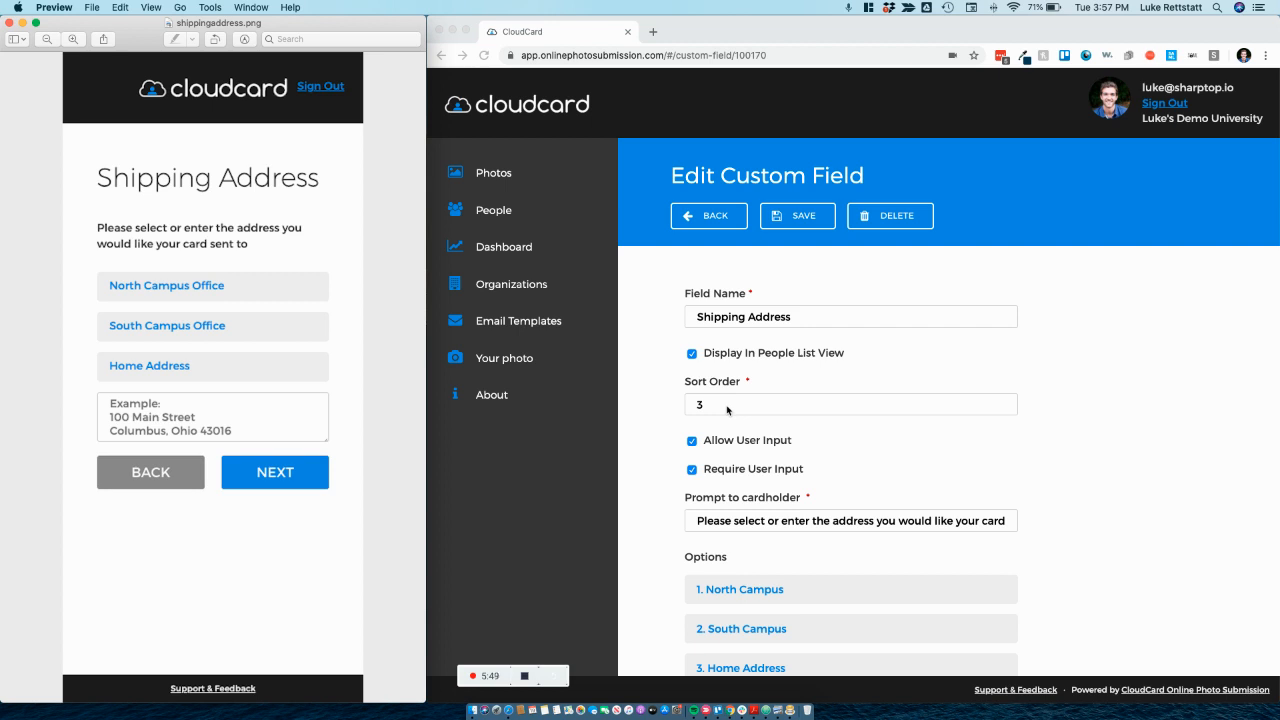
pyautogui.scroll(-1, 765, 415)
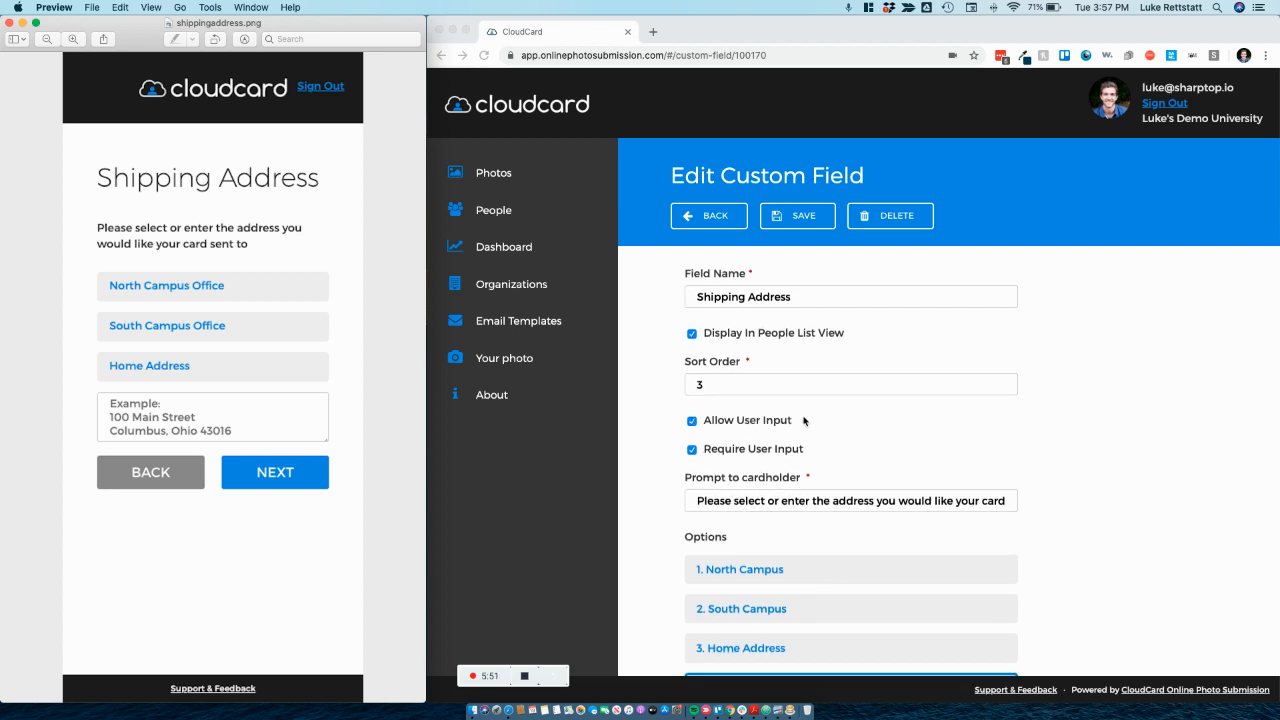
pyautogui.scroll(-1, 805, 421)
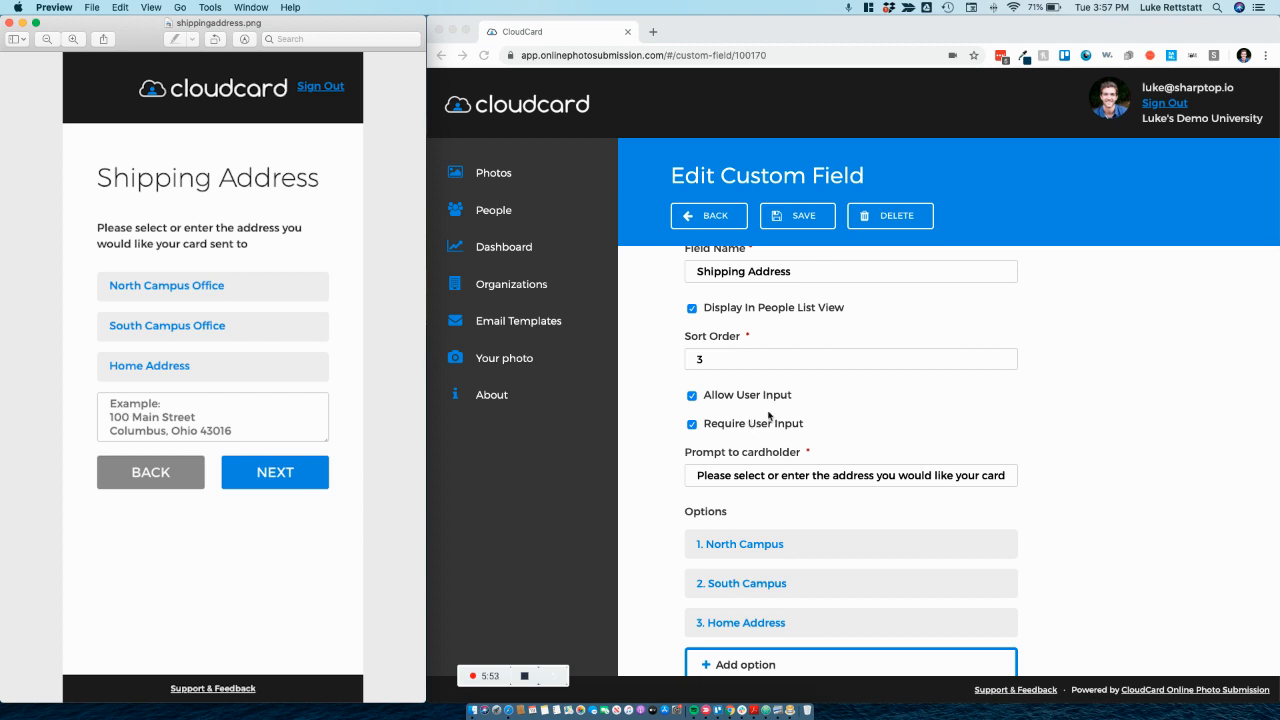
pyautogui.scroll(-2, 769, 415)
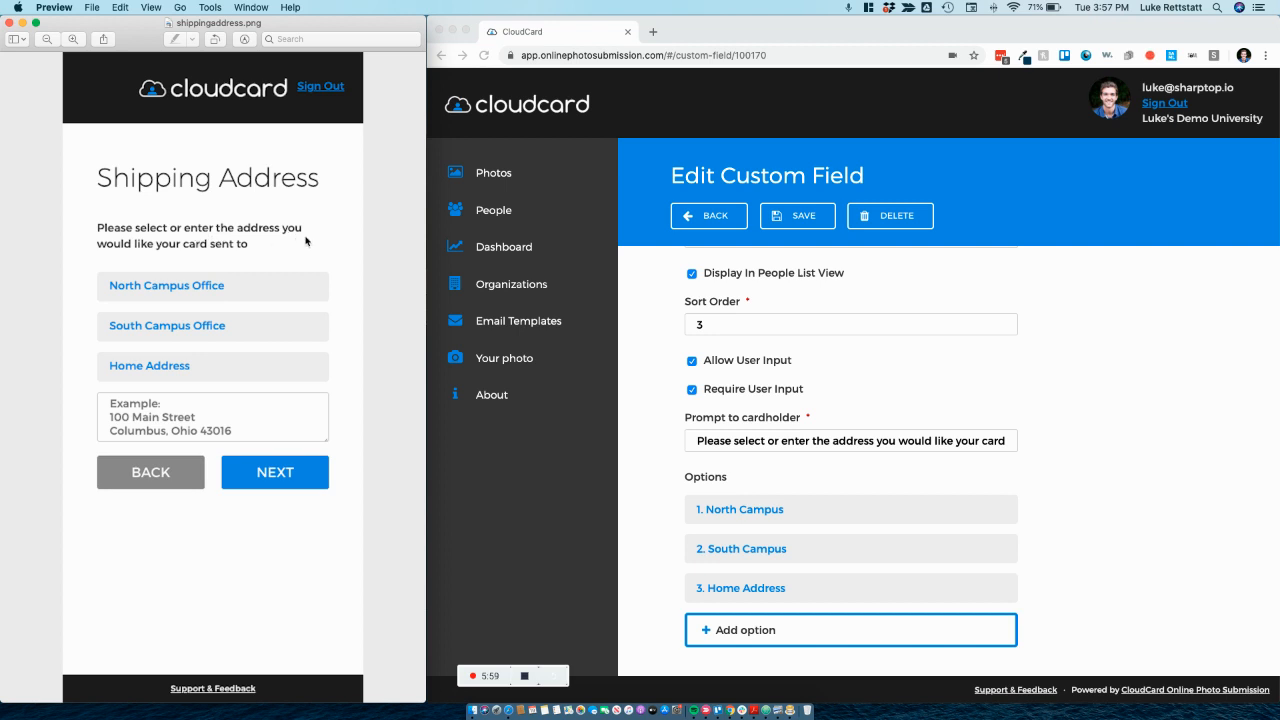
pyautogui.scroll(-2, 785, 455)
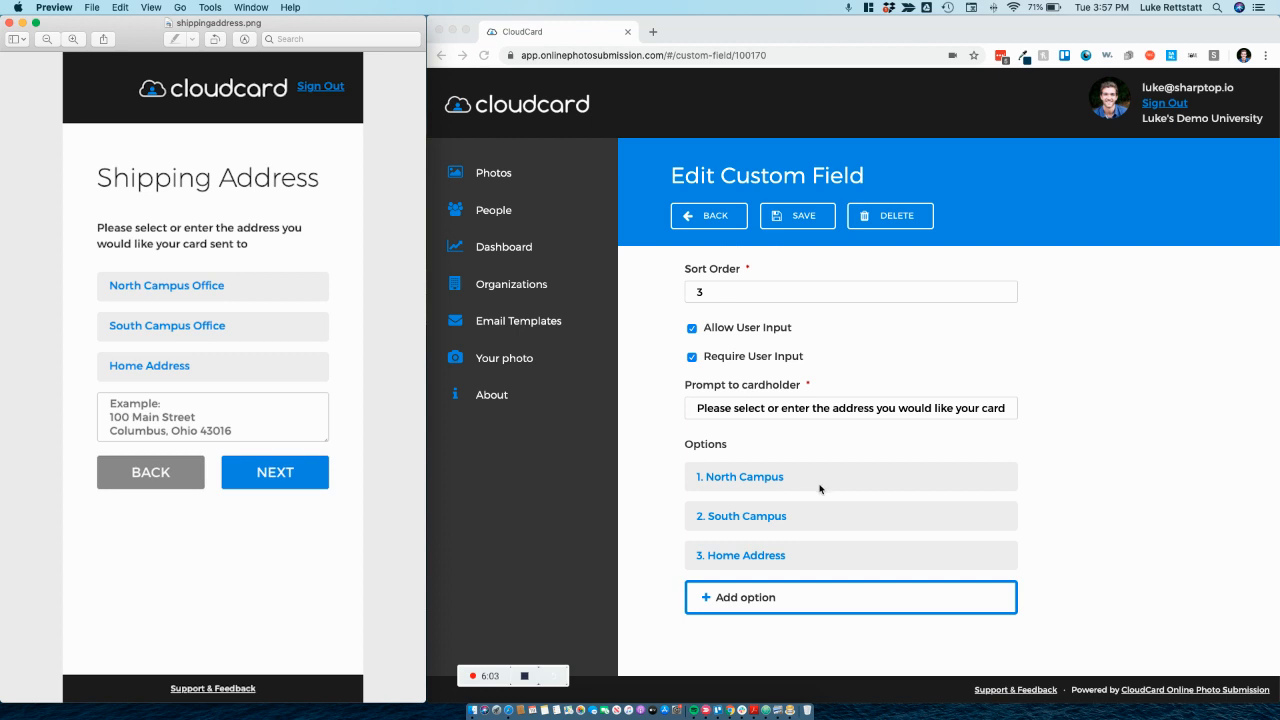
# Step: Inspect the settings of the Shipping Address field's North Campus option, followed by those of its South Campus option
pyautogui.click(823, 486)
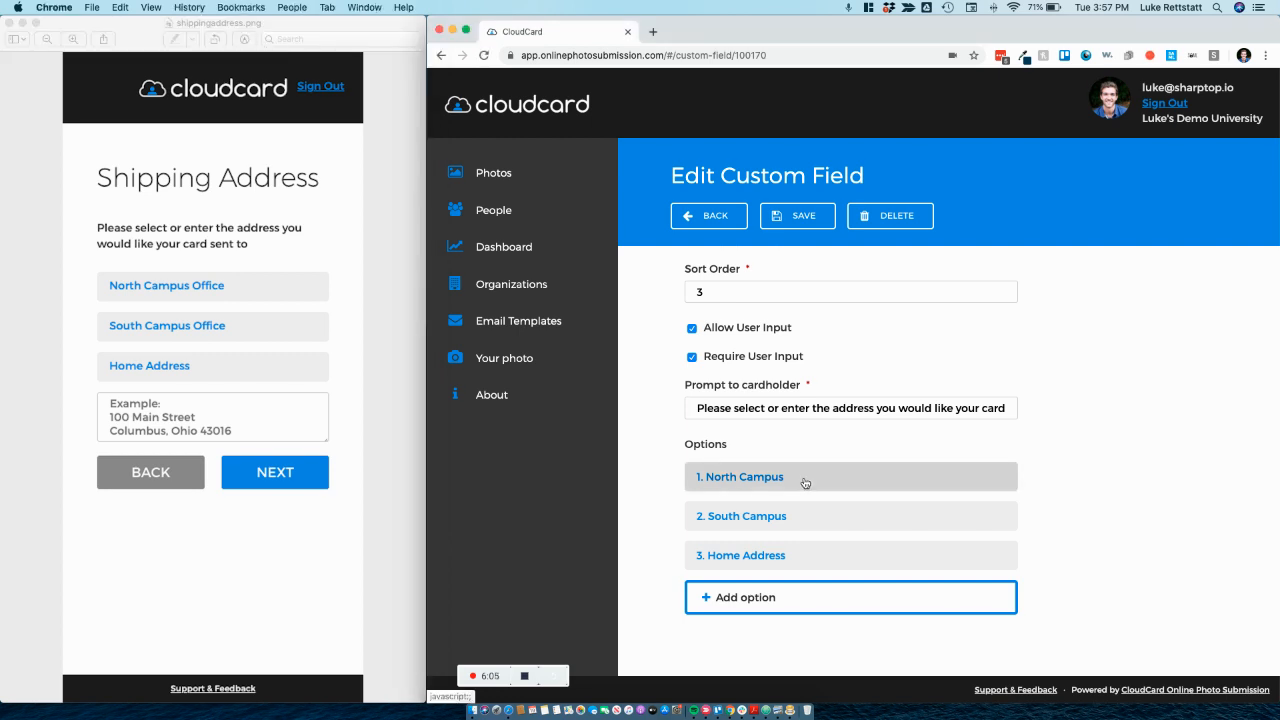
pyautogui.click(803, 479)
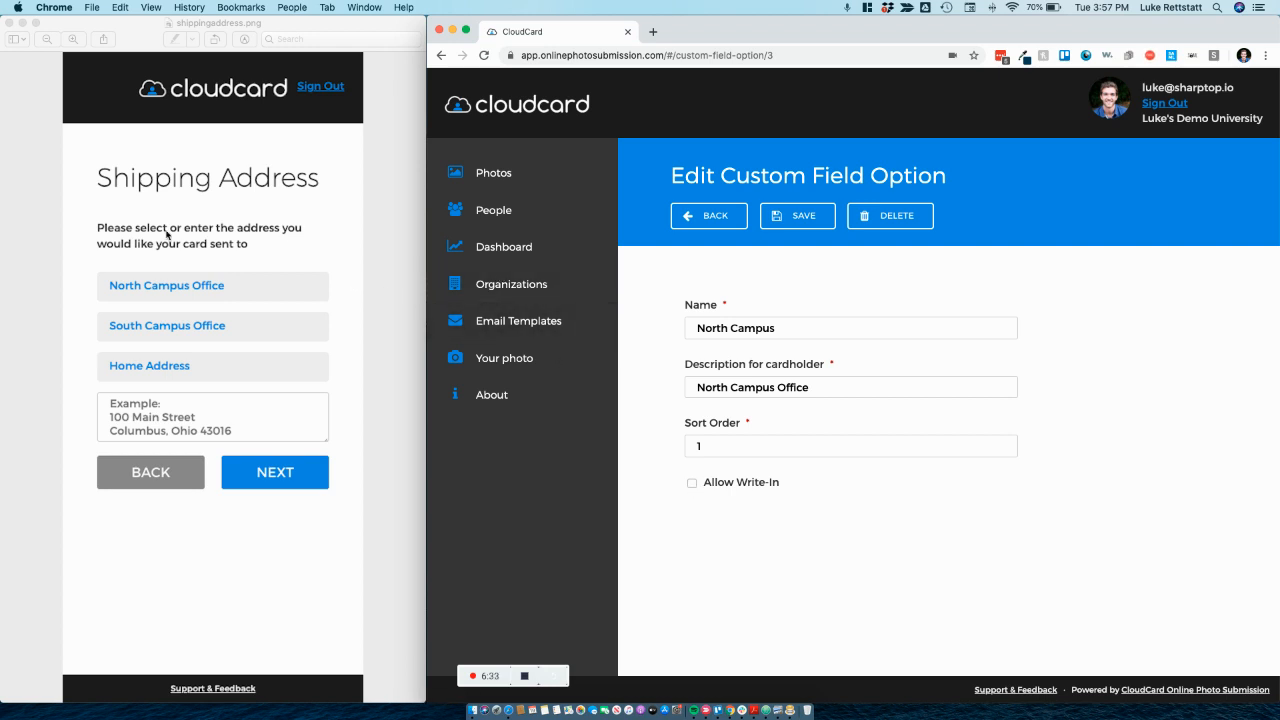
pyautogui.click(703, 218)
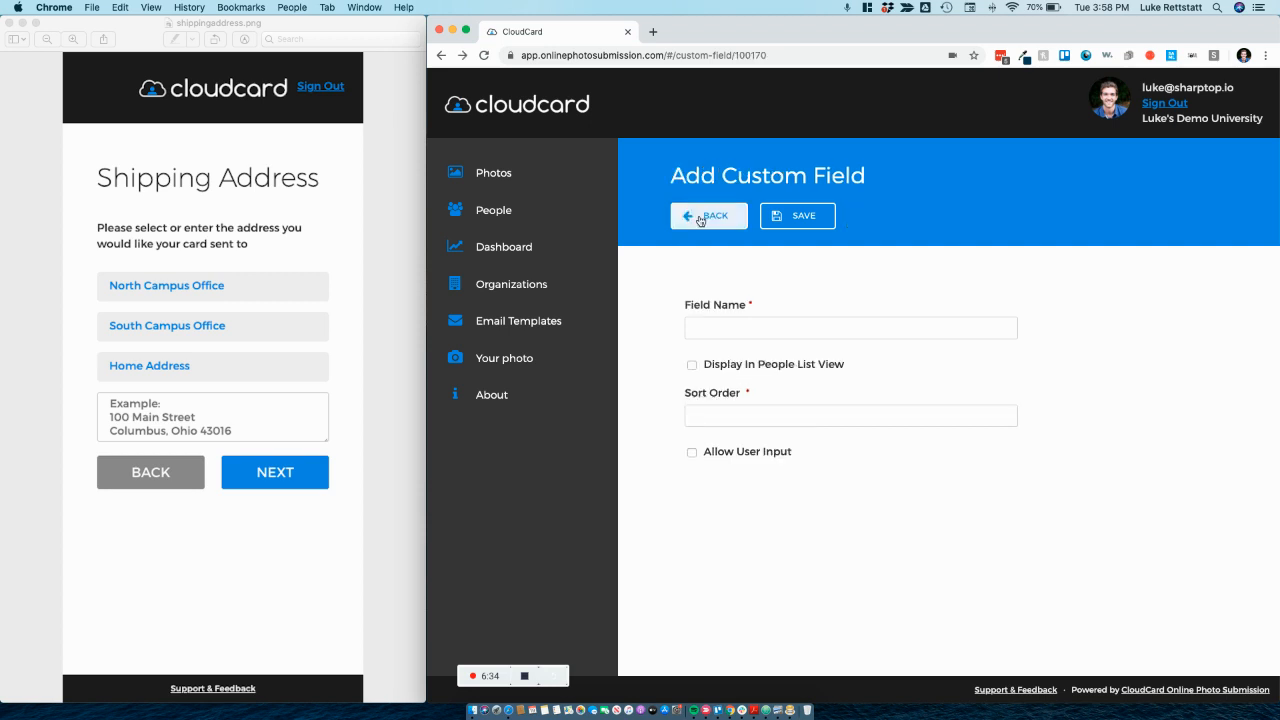
pyautogui.scroll(-2, 822, 460)
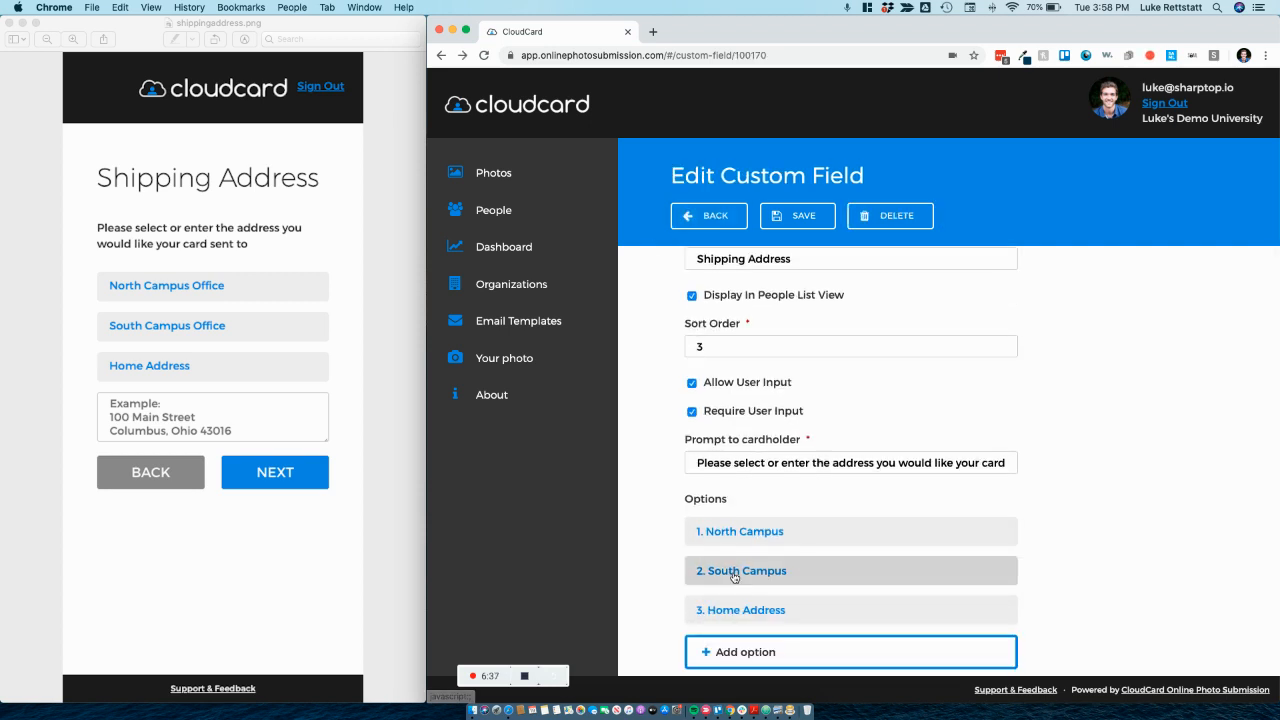
pyautogui.click(771, 571)
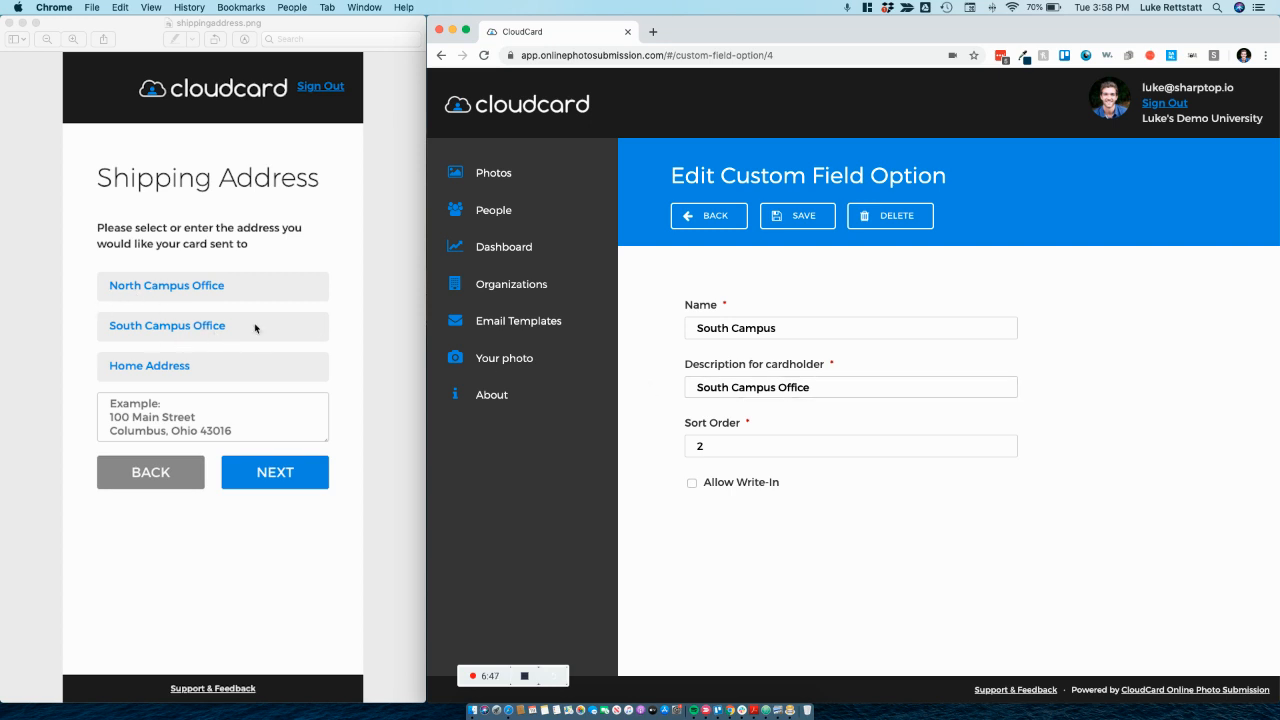
# Step: Review the Shipping Address field's Home Address option, comparing its write-in settings, placeholder and line count with the preview image, and save the option
pyautogui.click(700, 222)
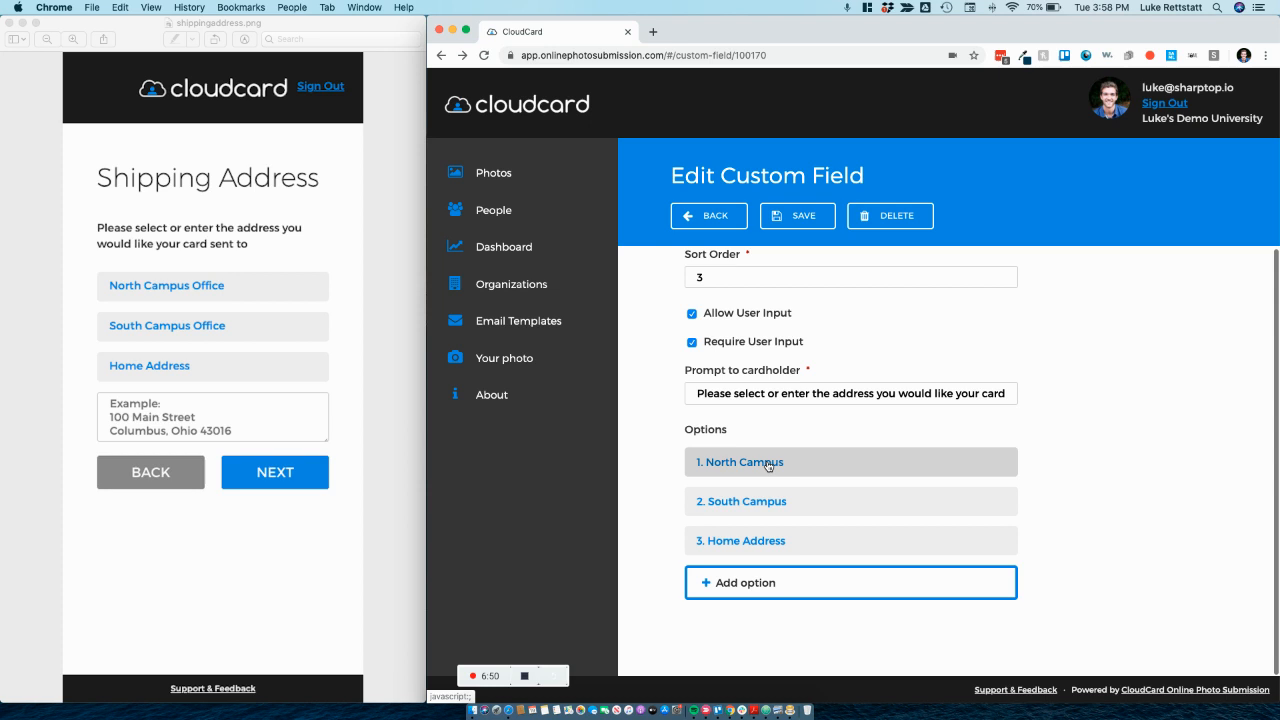
pyautogui.click(731, 543)
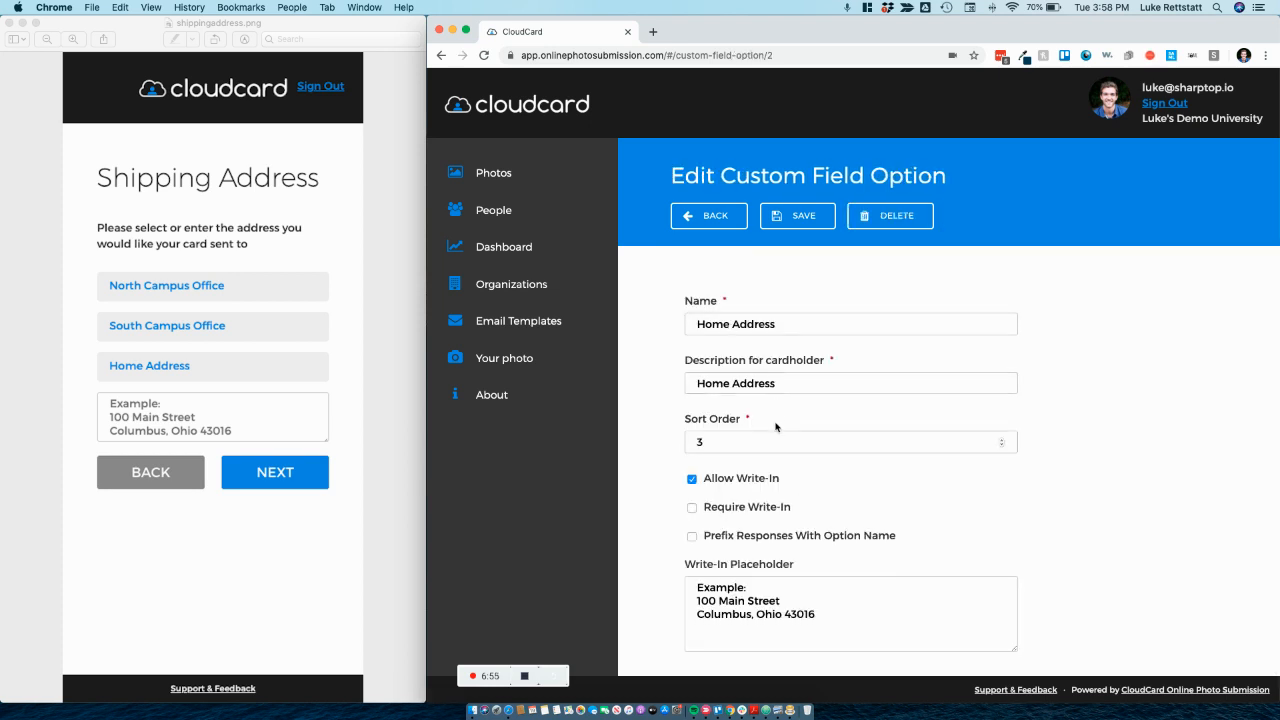
pyautogui.scroll(-1, 740, 410)
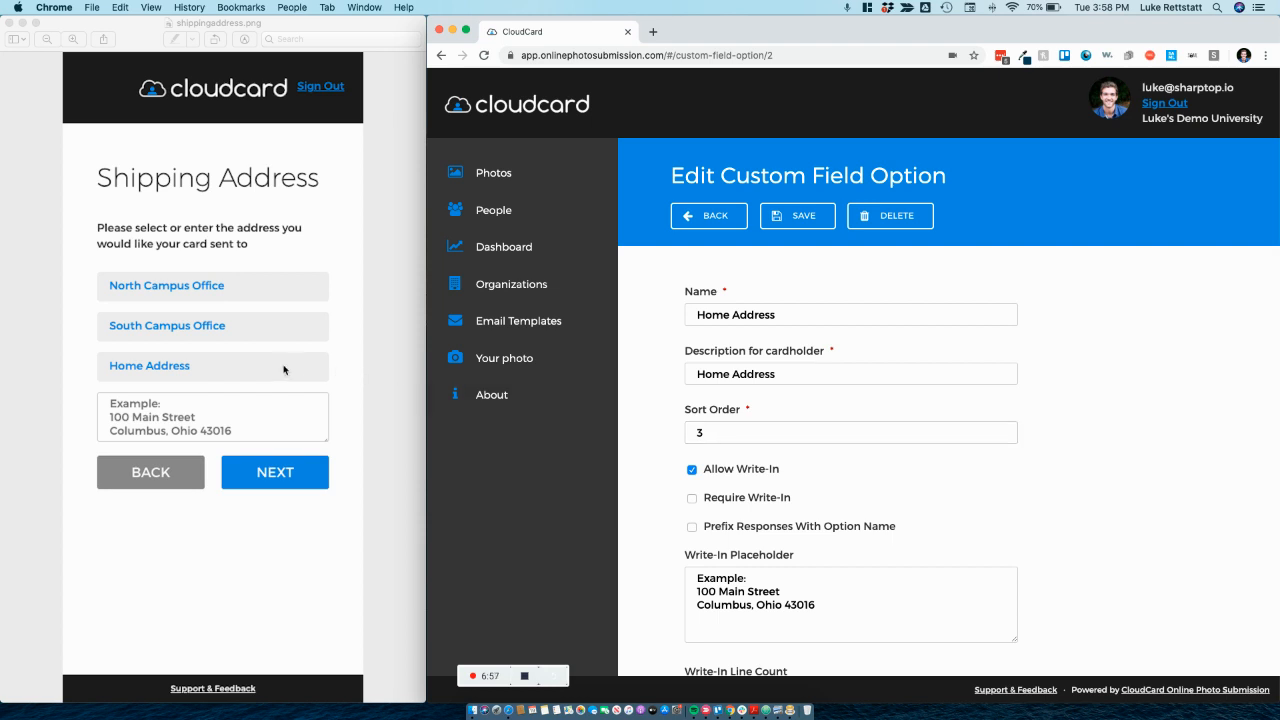
pyautogui.scroll(-2, 830, 454)
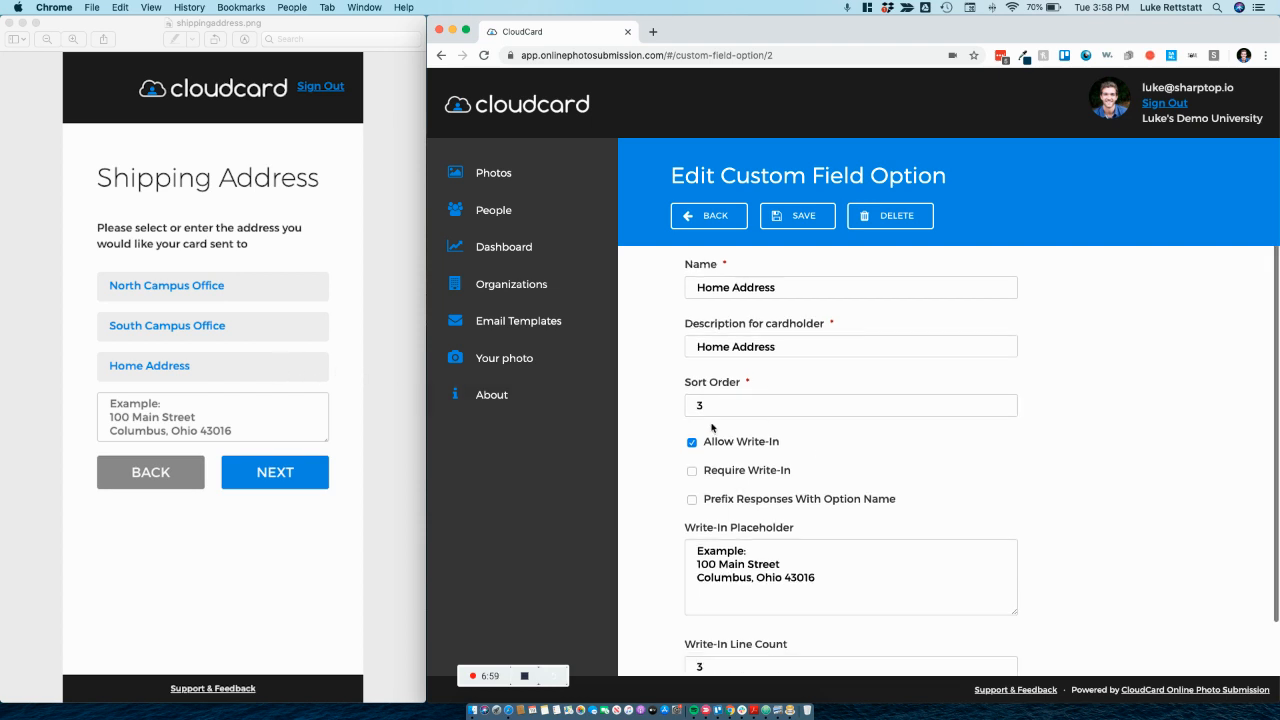
pyautogui.scroll(-2, 739, 440)
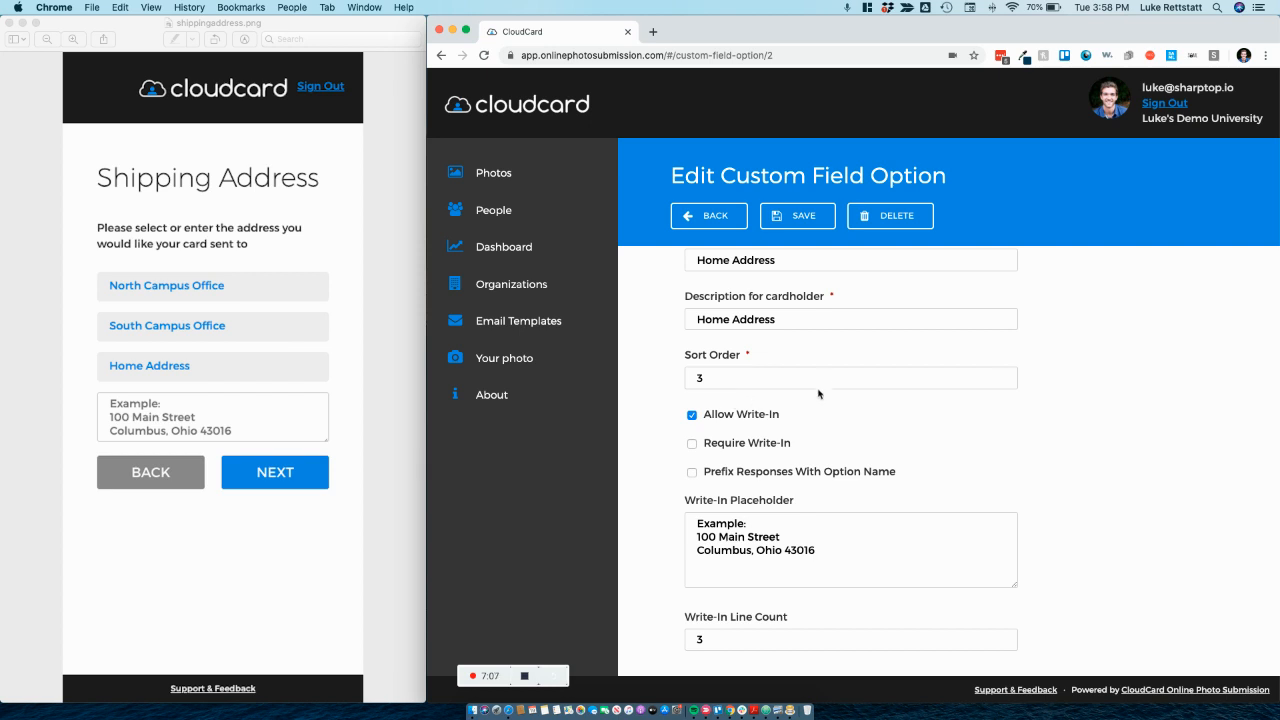
pyautogui.scroll(-2, 827, 393)
pyautogui.scroll(-1, 827, 393)
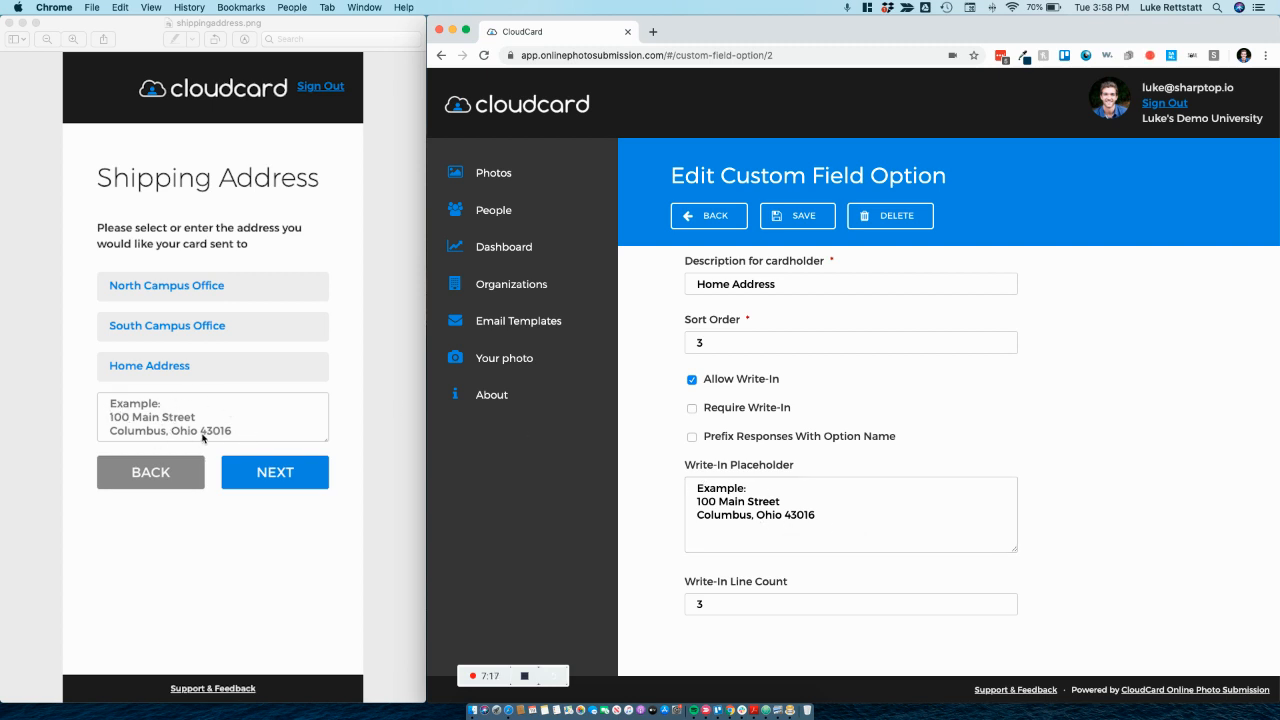
pyautogui.scroll(-1, 668, 526)
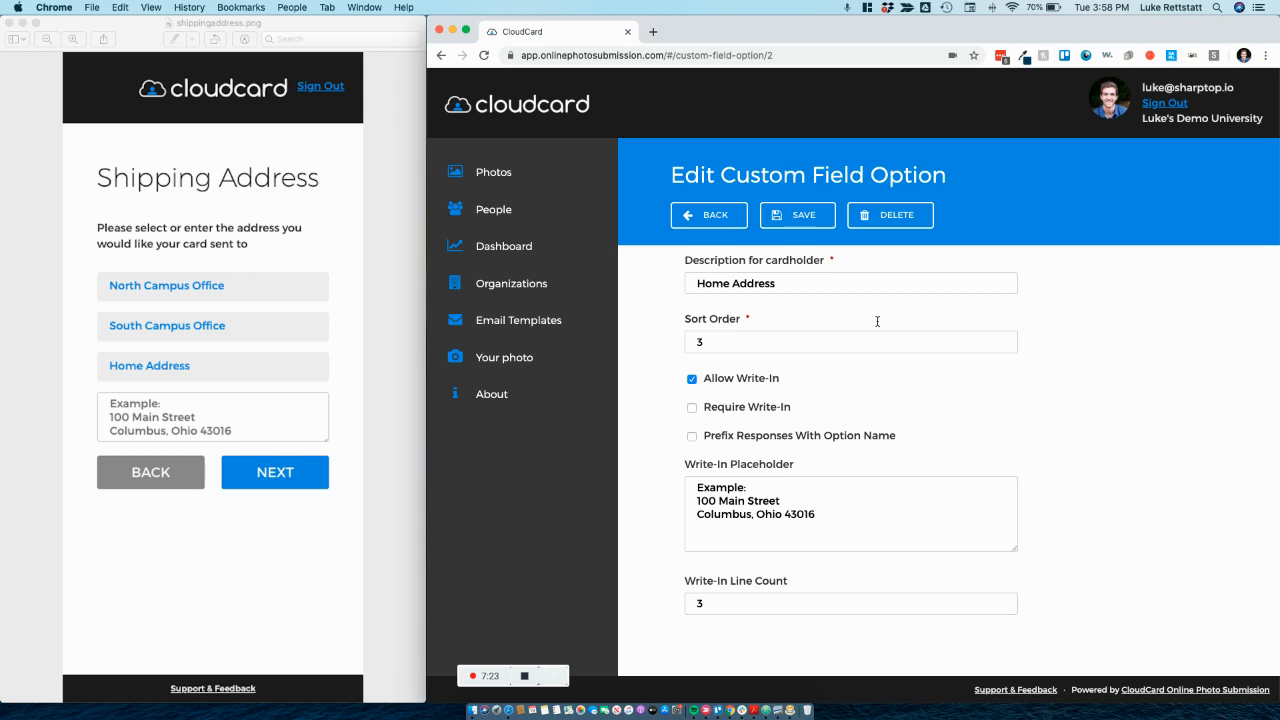
pyautogui.click(800, 215)
pyautogui.scroll(-2, 831, 299)
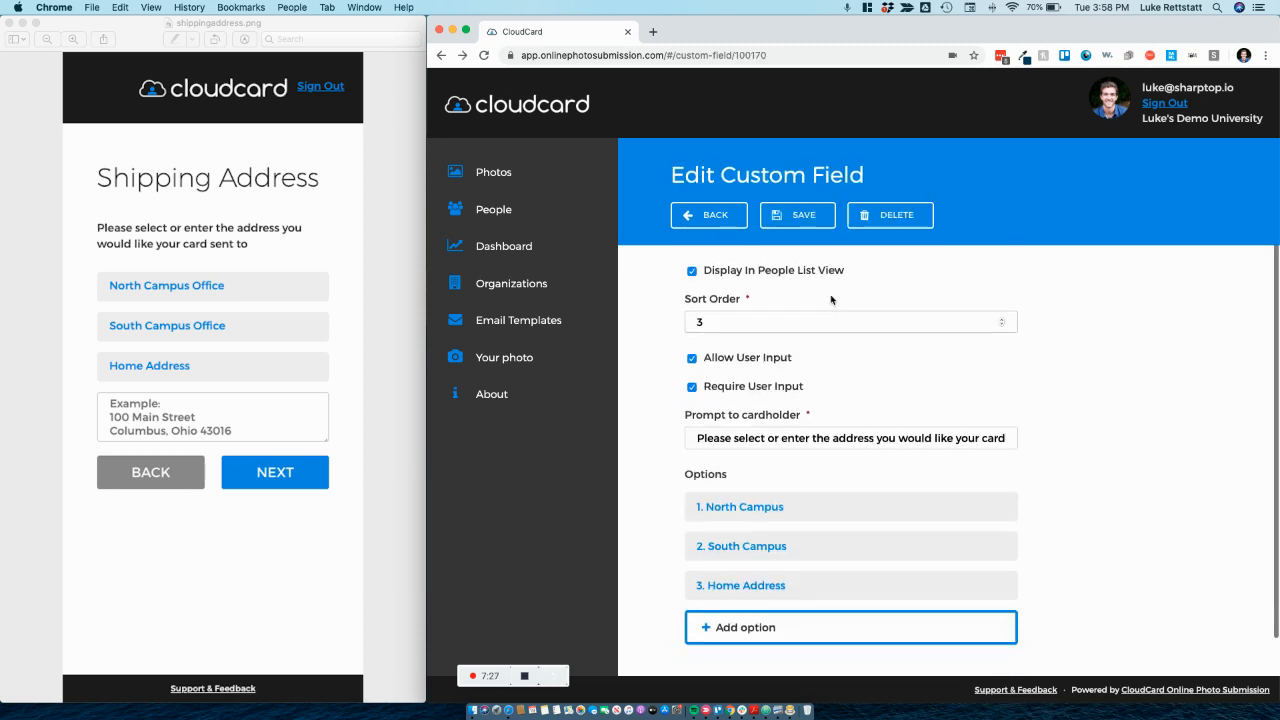